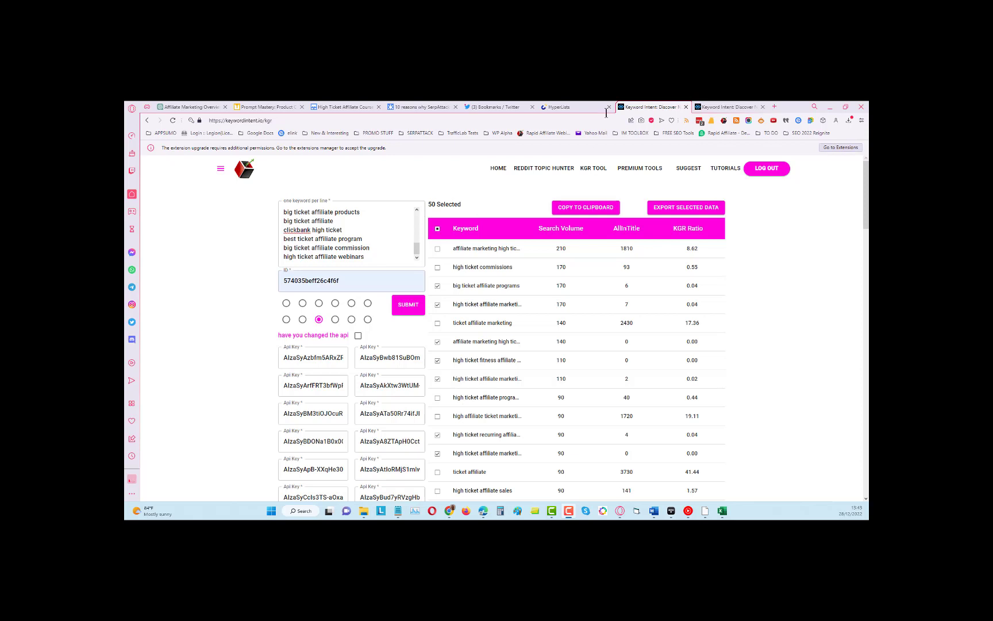
Show the 'high ticket affiliate' results: 18100 volume, difficulty 63, CPC $3.23, 62 keywords selected.
left_click(723, 109)
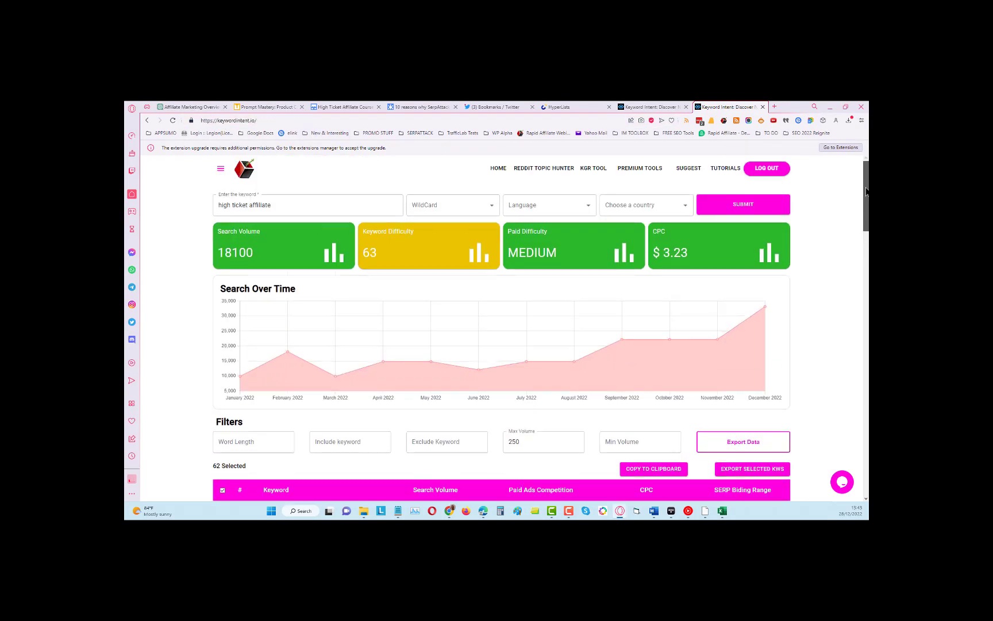
Review the keyword table, then return to the KGR tool listing 50 keywords with KGR ratios.
mouse_move(866, 227)
left_mouse_down()
mouse_move(866, 197)
mouse_move(868, 260)
mouse_move(867, 228)
left_mouse_up()
left_click(513, 282)
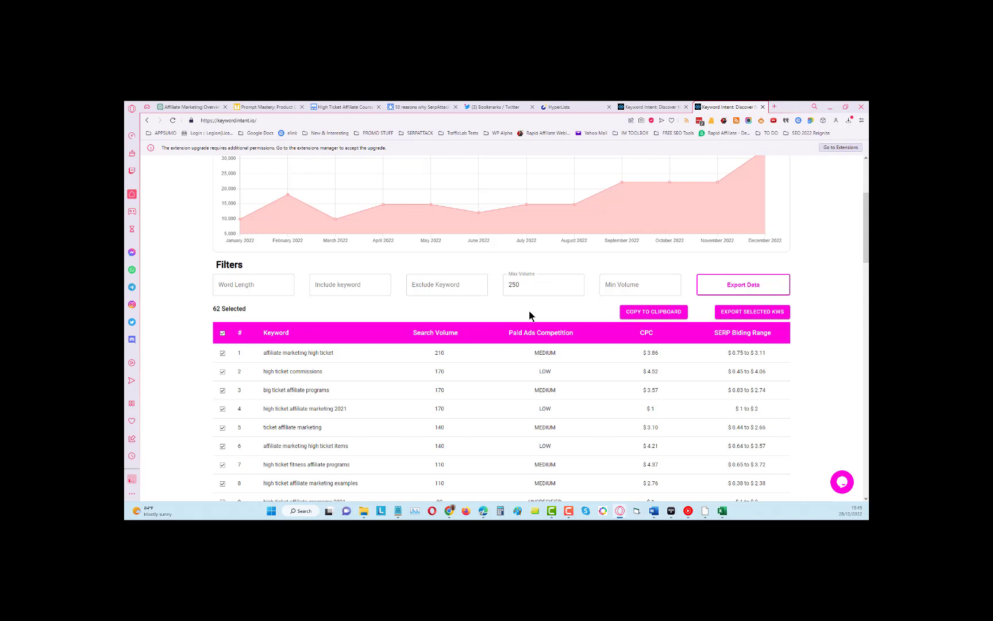
scroll(618, 346, "down", 2)
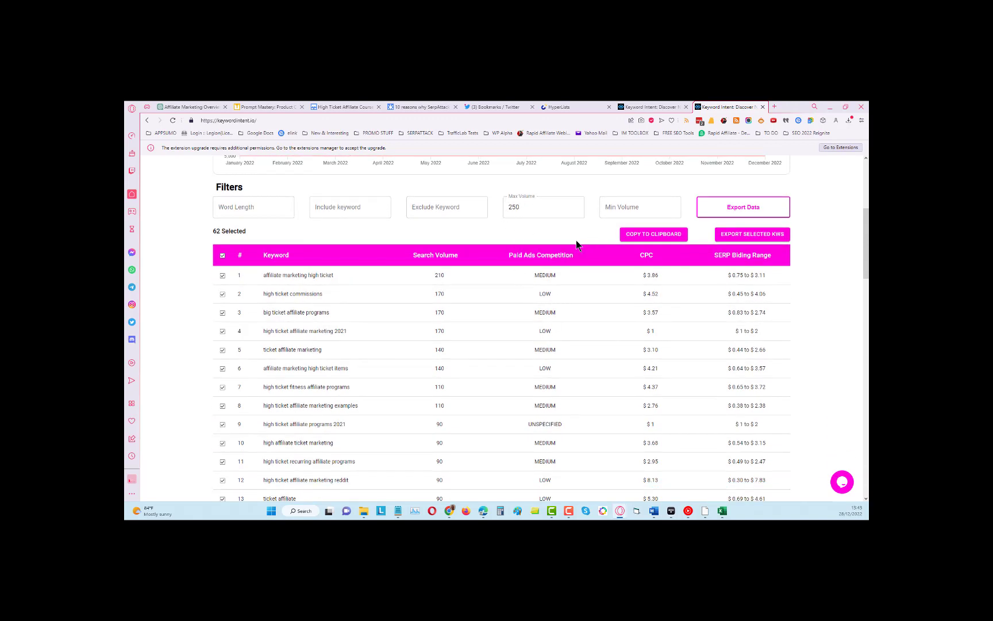
mouse_move(866, 234)
left_mouse_down()
mouse_move(868, 246)
mouse_move(868, 229)
left_mouse_up()
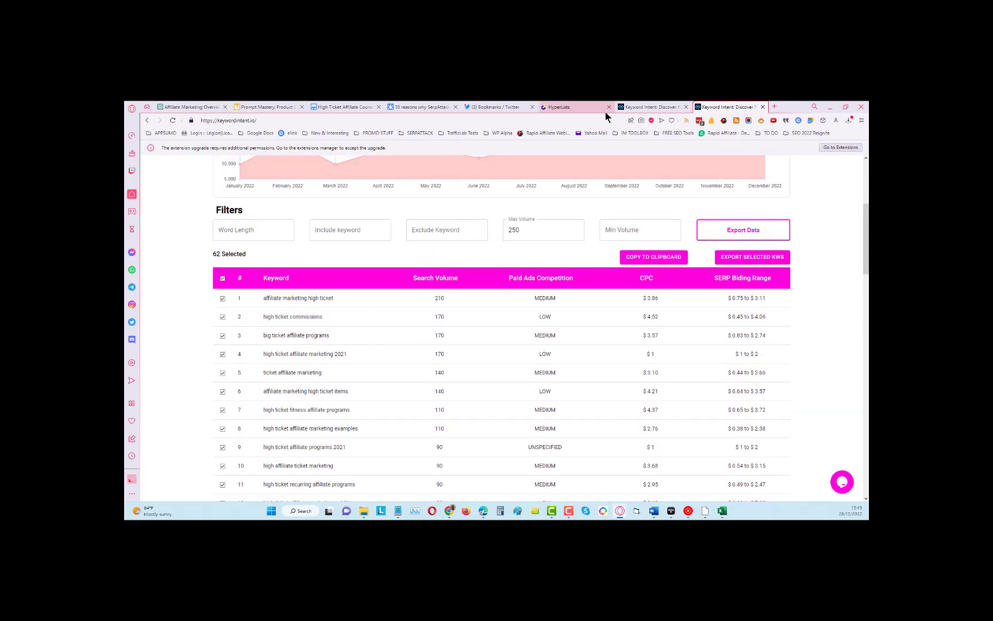
left_click(650, 106)
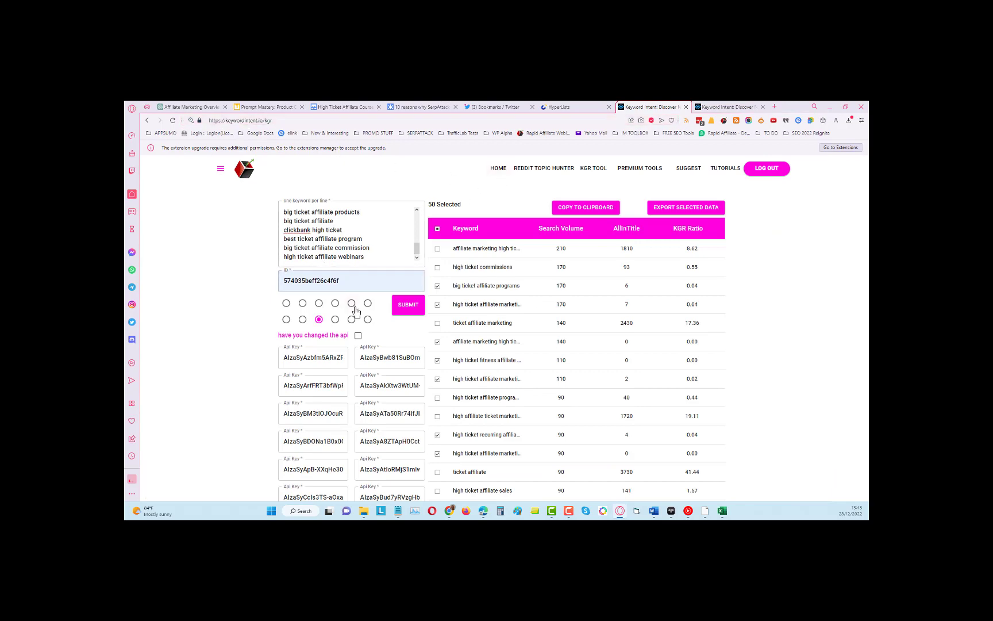
scroll(352, 300, "down", 1)
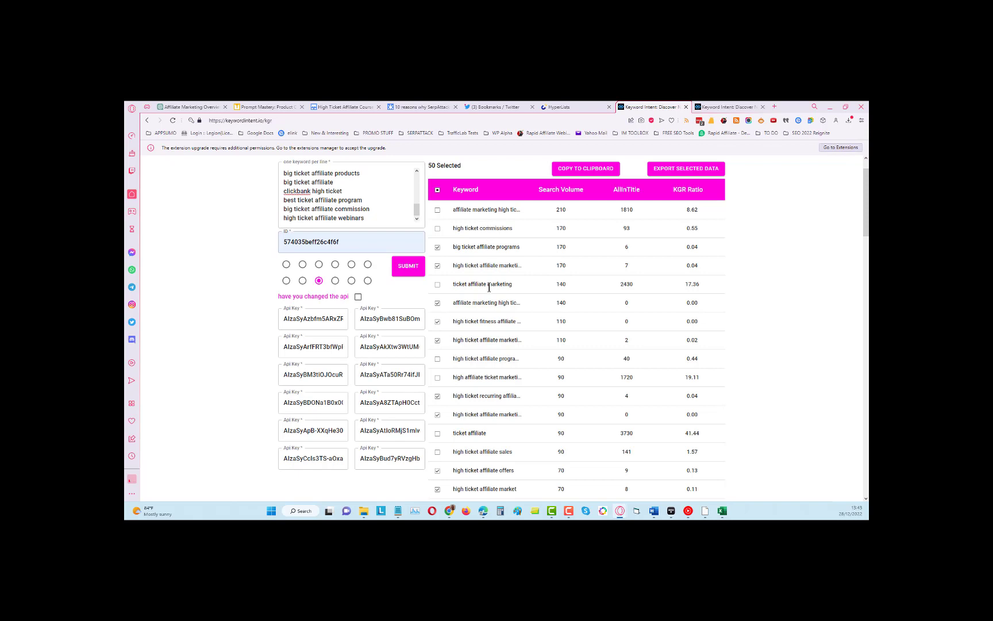
scroll(862, 309, "up", 1)
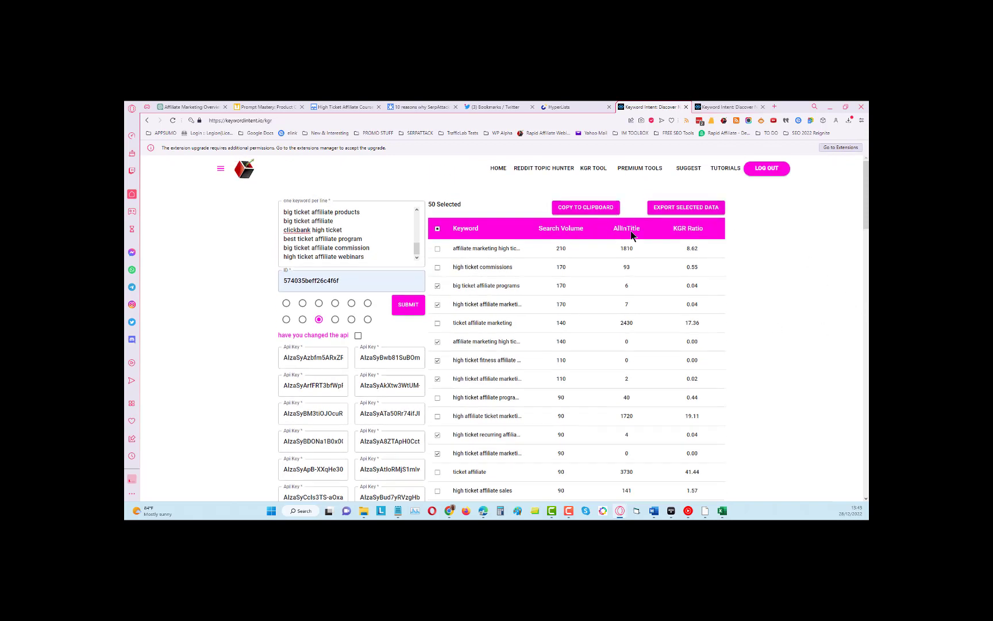
scroll(321, 356, "down", 1)
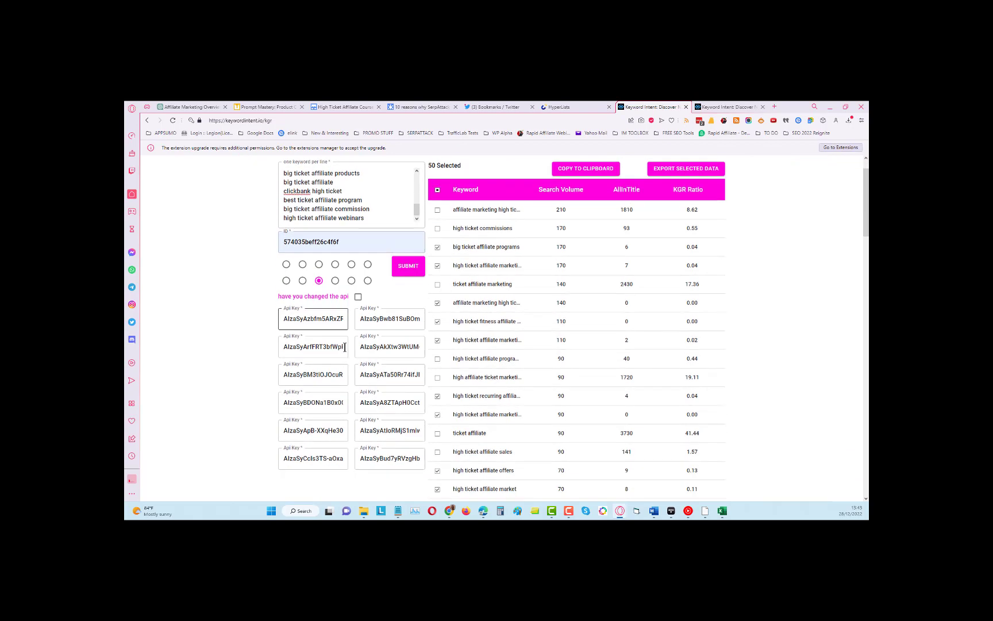
scroll(368, 408, "up", 1)
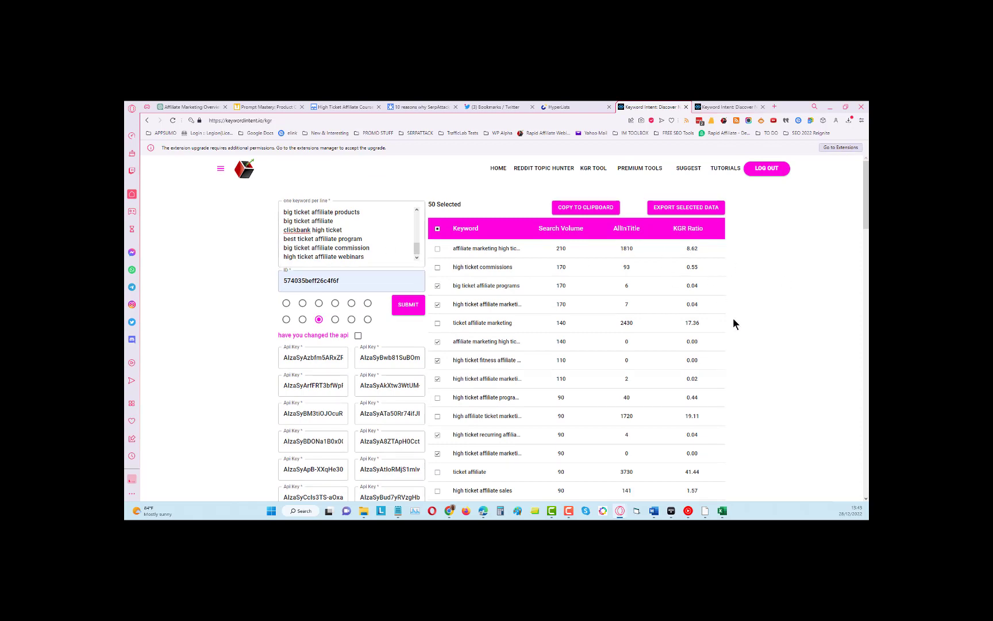
scroll(682, 322, "down", 15)
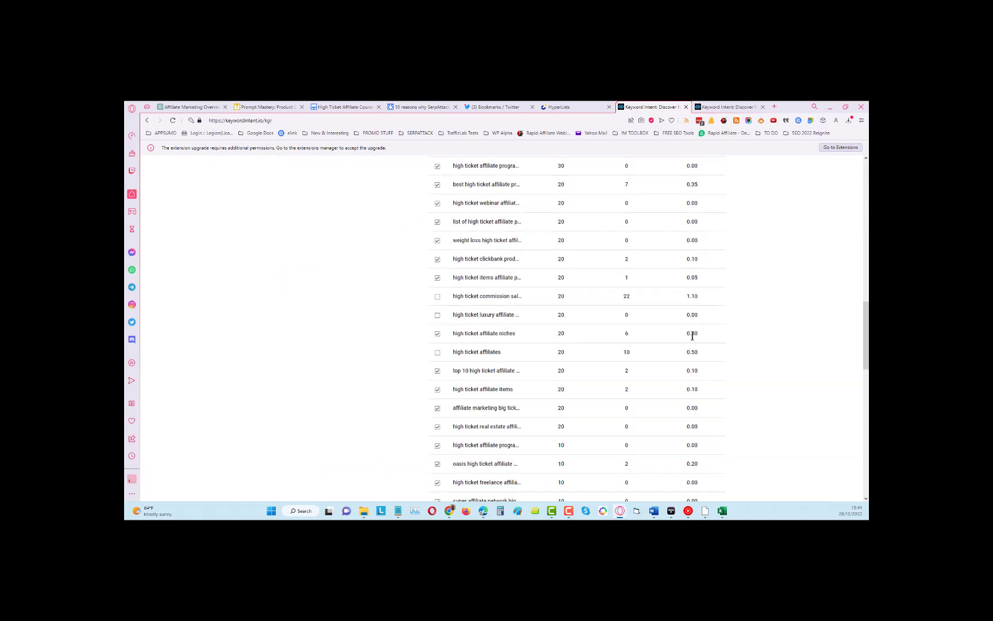
scroll(691, 339, "down", 4)
scroll(692, 339, "up", 7)
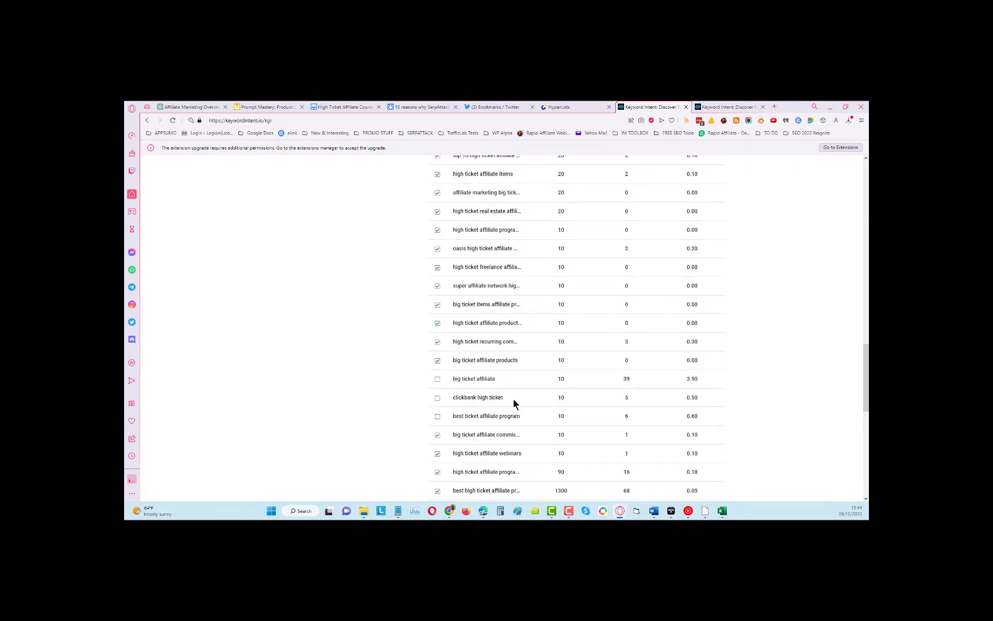
scroll(725, 305, "up", 10)
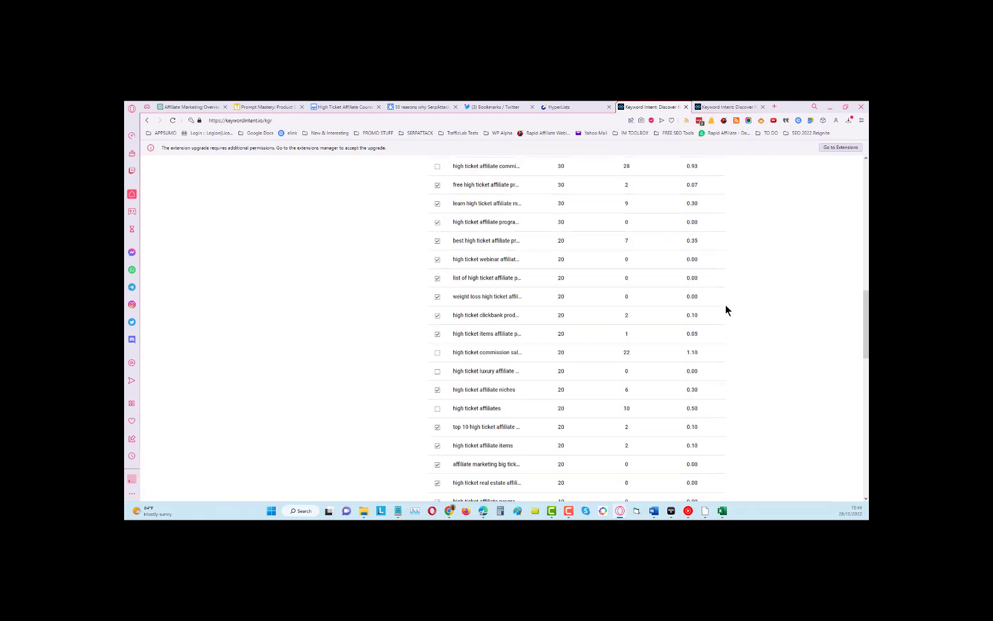
scroll(723, 293, "up", 10)
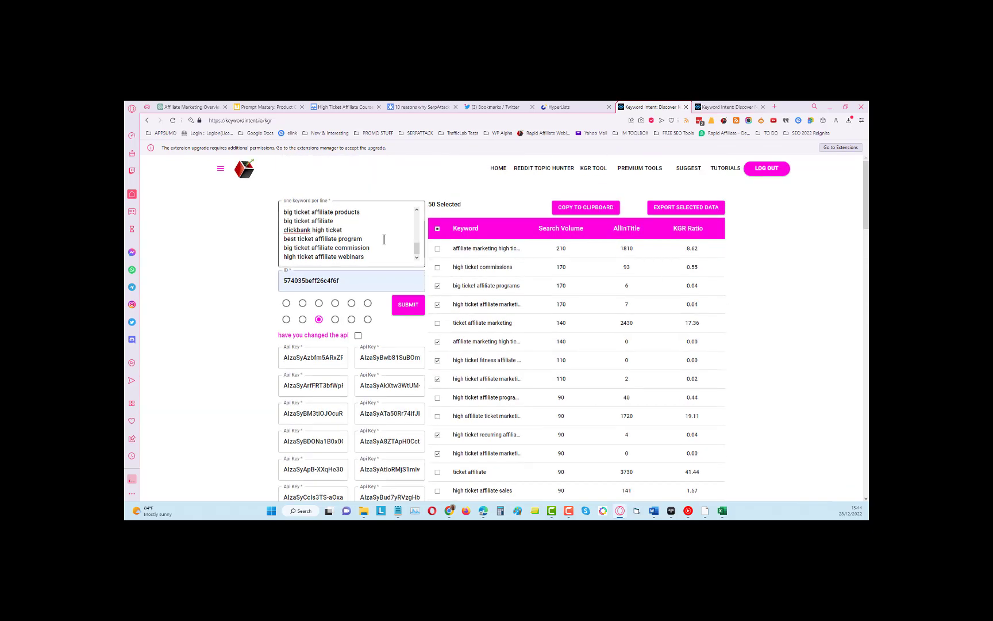
left_click(573, 208)
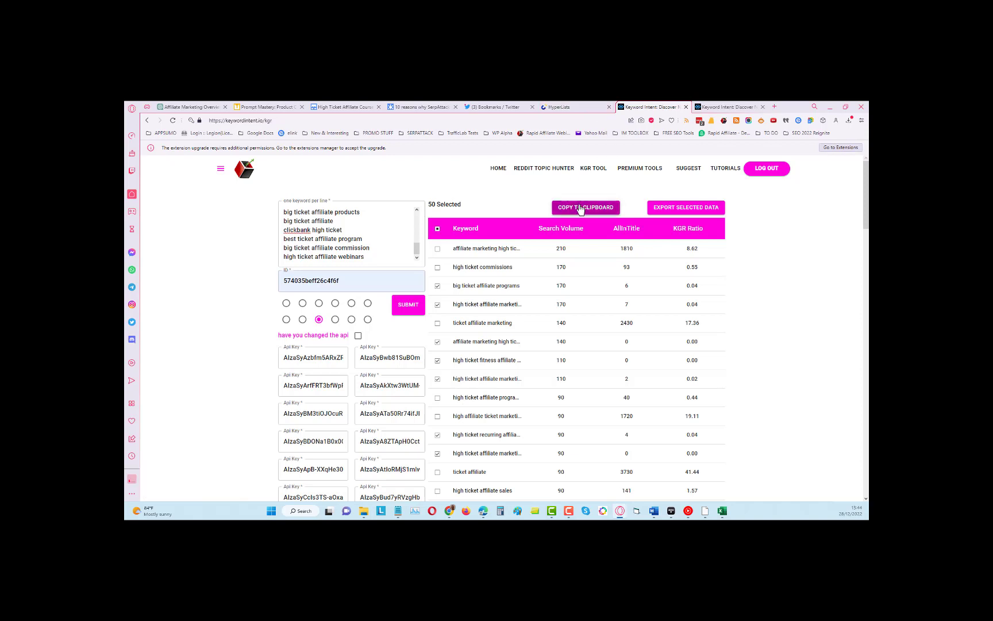
Switch to ChatGPT and open a new, empty conversation.
left_click(209, 108)
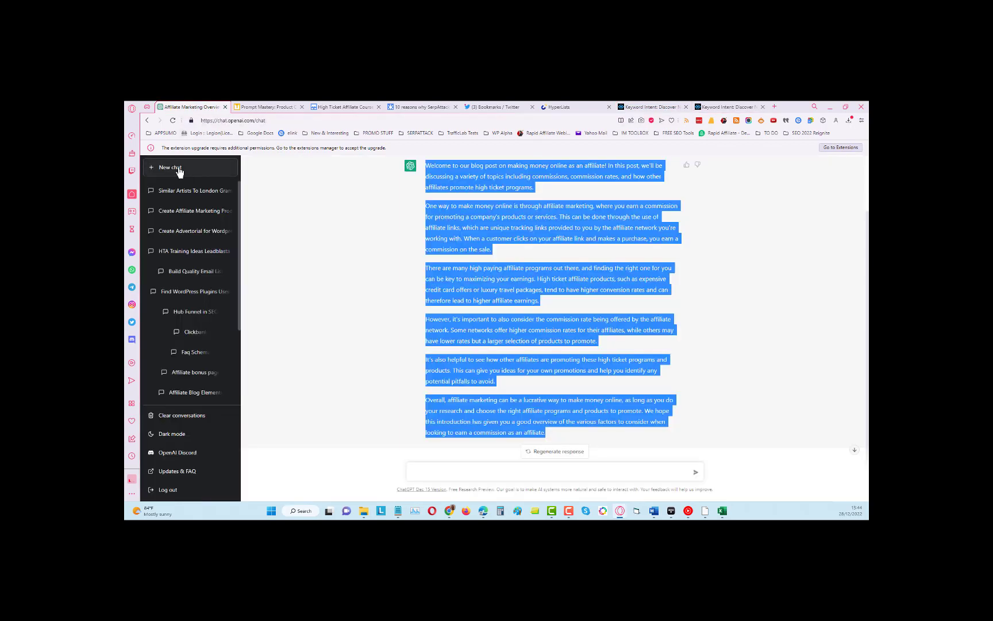
left_click(179, 170)
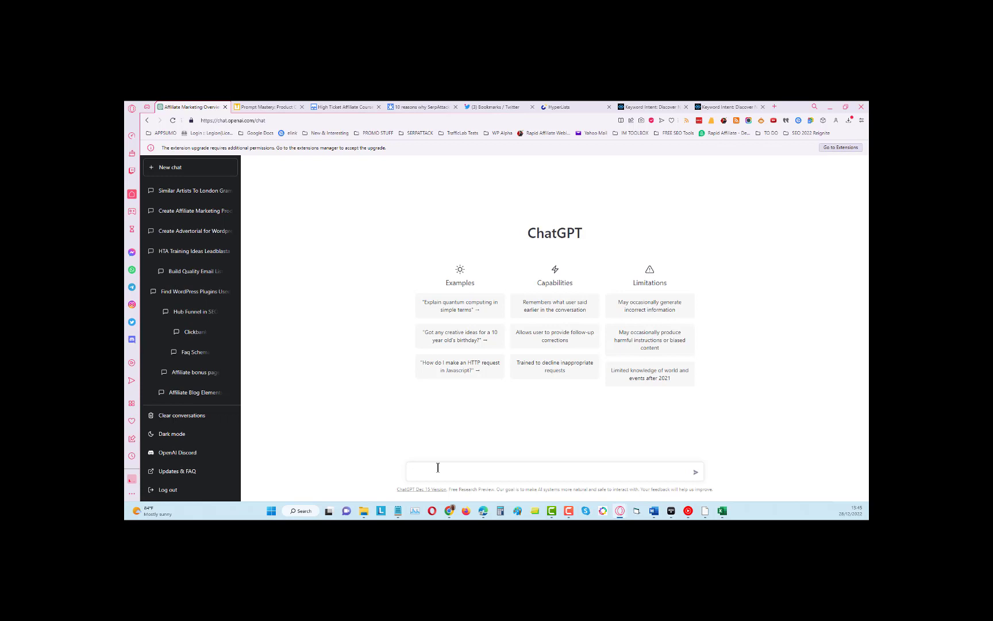
Paste the KGR Challenge article prompt with the high ticket affiliate keyword list into the message box.
left_click(437, 467)
key("ctrl+v")
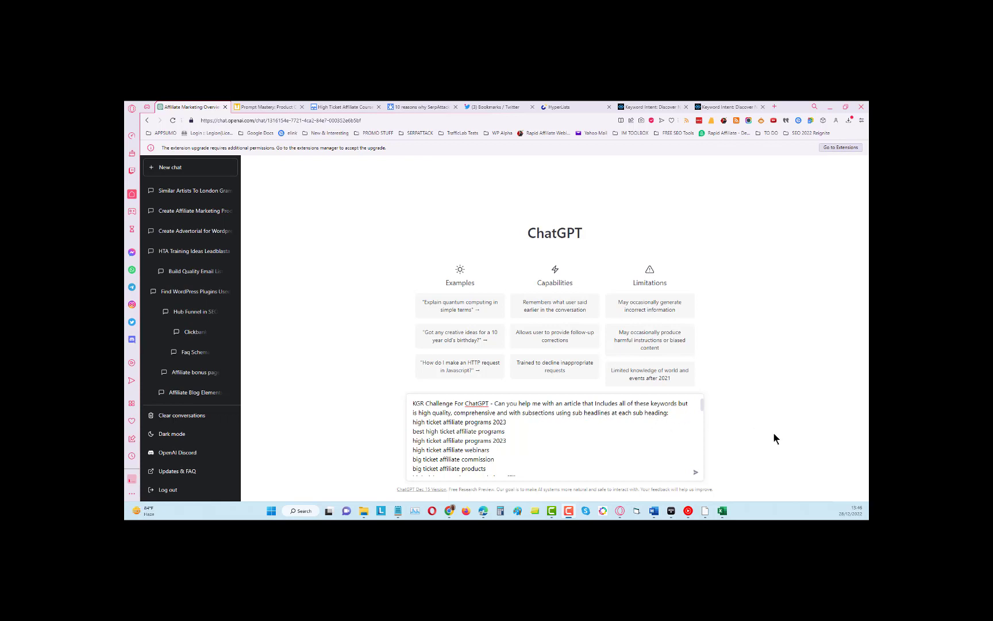
Send the article request and review the 14-section outline from Introduction to Conclusion.
left_click(695, 475)
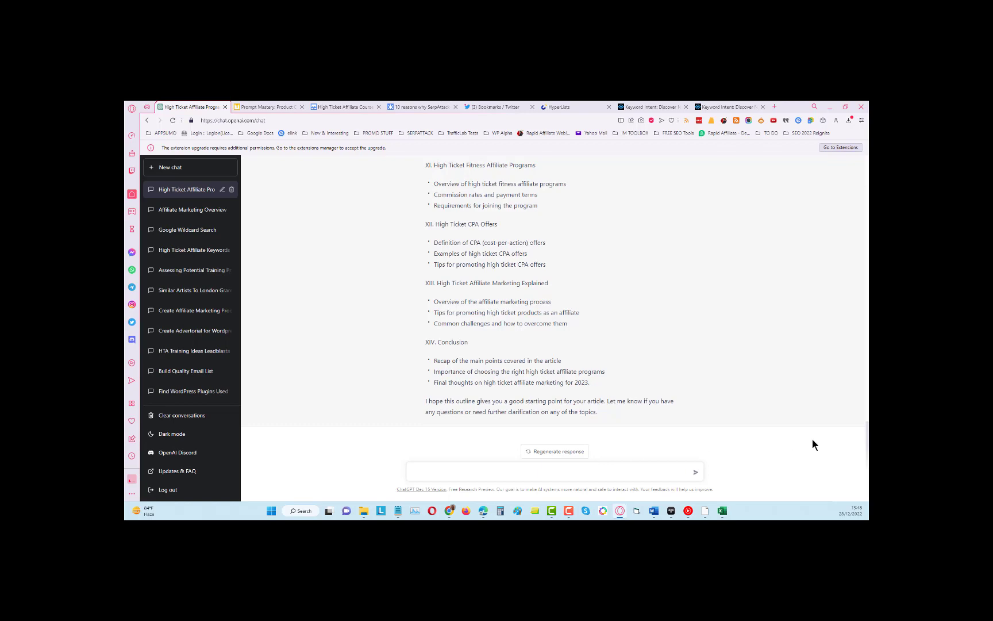
scroll(818, 401, "up", 15)
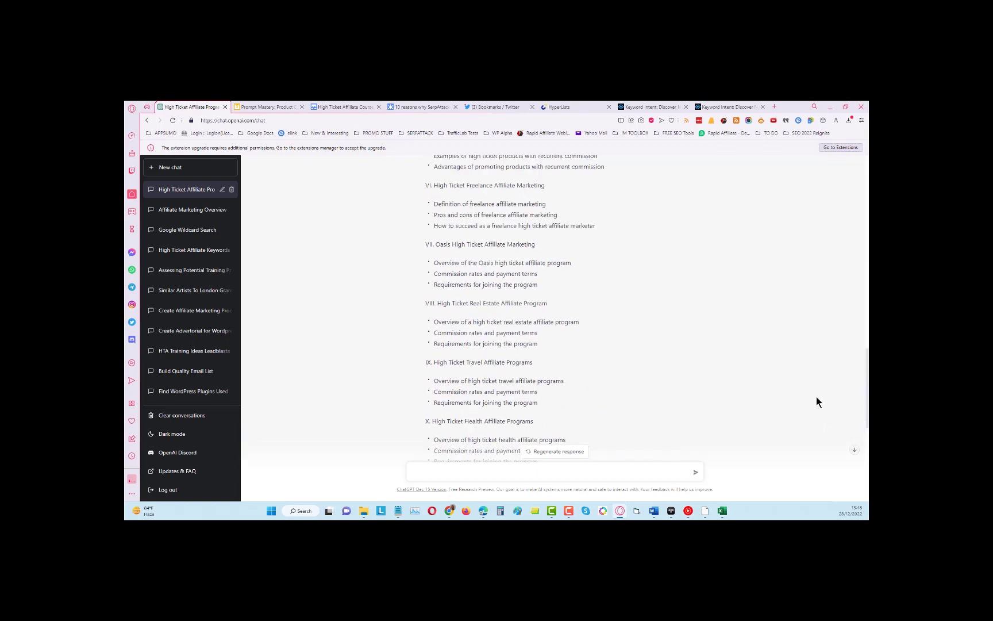
scroll(815, 398, "down", 15)
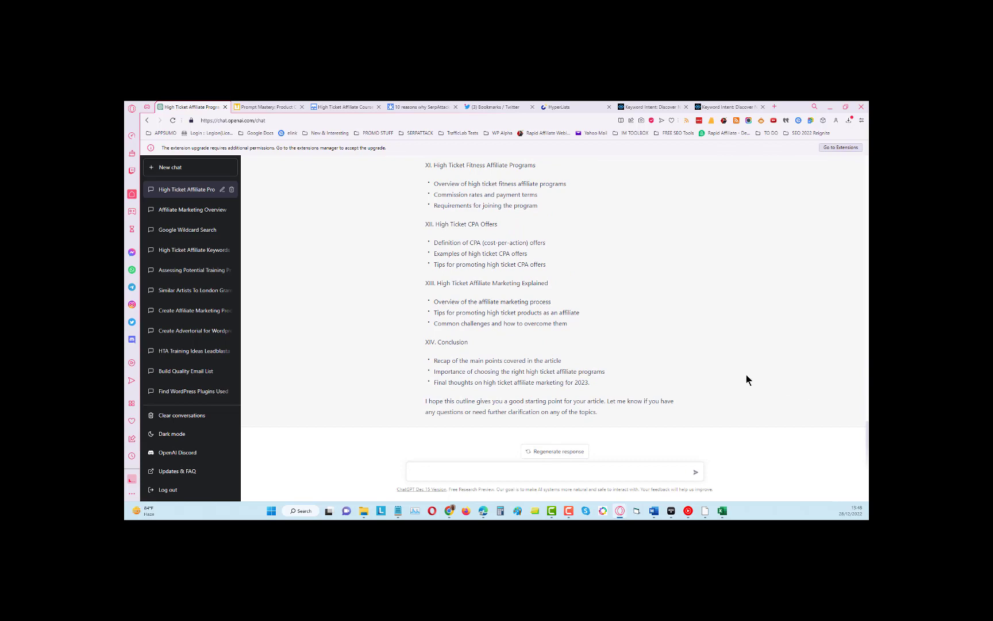
scroll(744, 374, "up", 15)
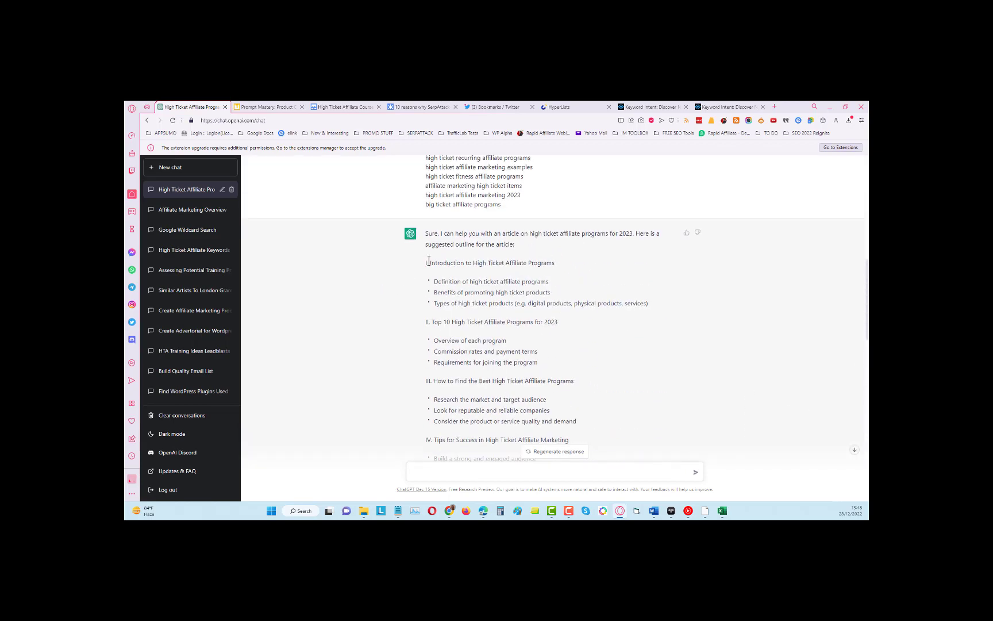
Send the pasted article-introduction request, then type 'please create a schema faq for this article'.
left_click(469, 472)
type("please write an introduction for this article")
left_click(694, 473)
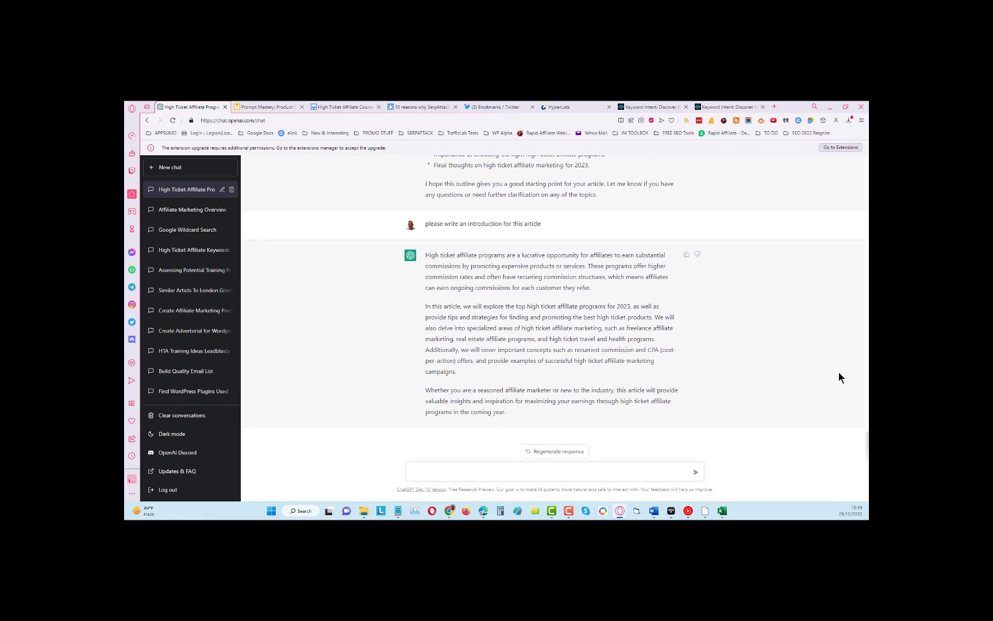
left_click(489, 469)
type("please create a schema faq for this article")
Submit the schema FAQ prompt to get Q&As about high ticket affiliate programs.
left_click(695, 473)
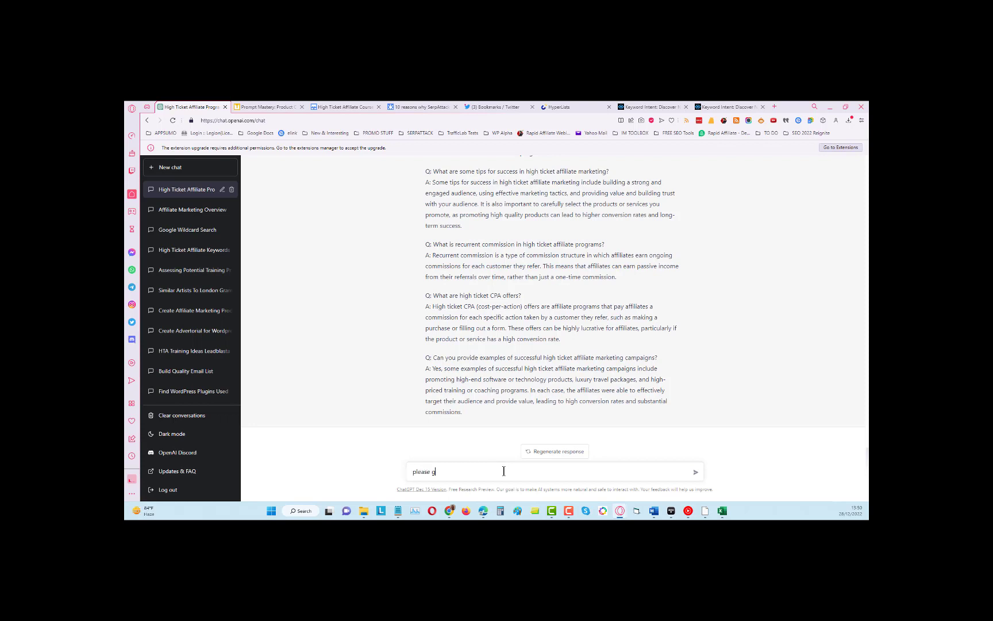
Request 5 headlines optimized for CTR, correcting 'ioptinized' to 'optimized' before sending.
type("me 5 headlines ioptinized for CTR")
right_click(502, 471)
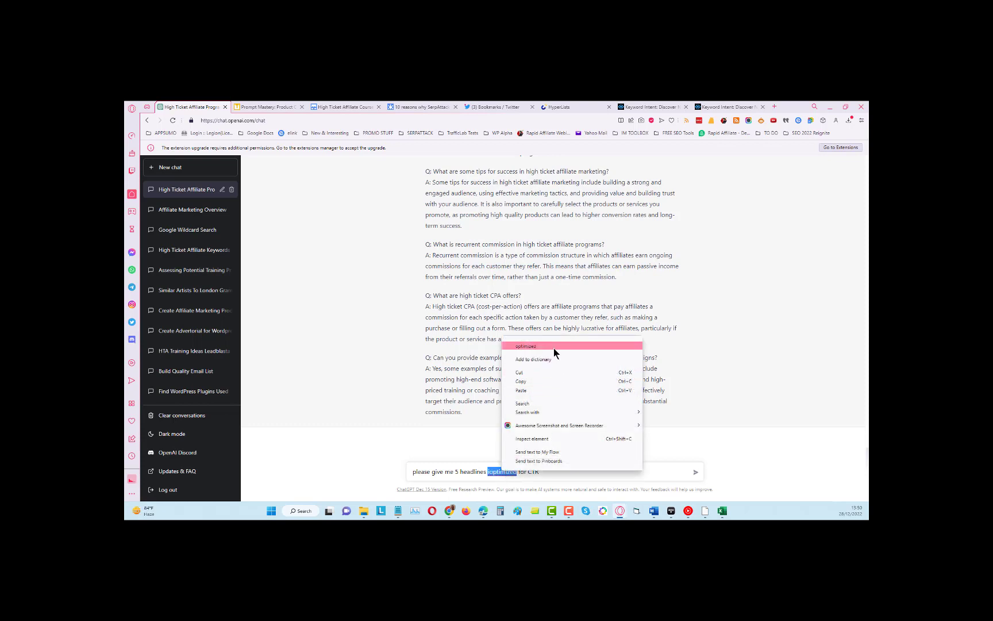
left_click(553, 349)
left_click(696, 472)
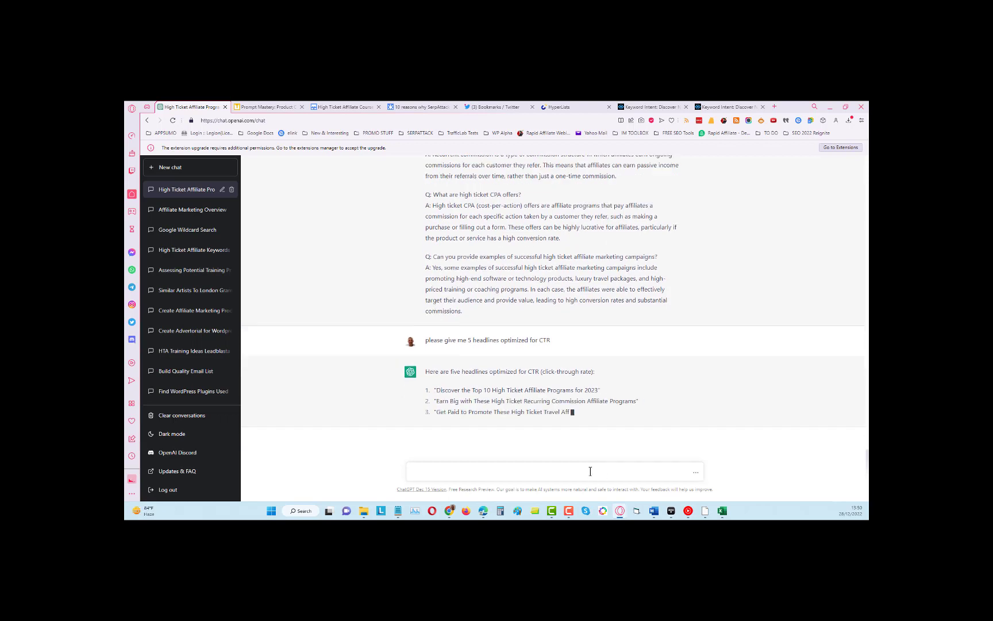
Reuse the headlines prompt with 'sub-' inserted to request five CTR-optimized sub-headlines.
left_click_drag(595, 361, 426, 351)
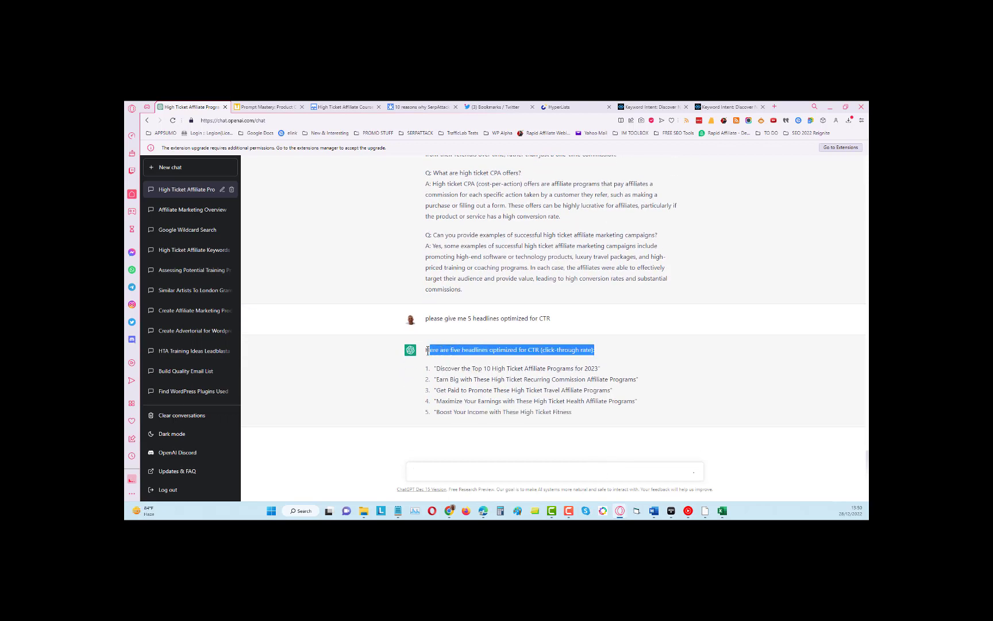
left_click(560, 301)
left_click_drag(559, 298, 424, 292)
right_click(445, 295)
left_click(478, 325)
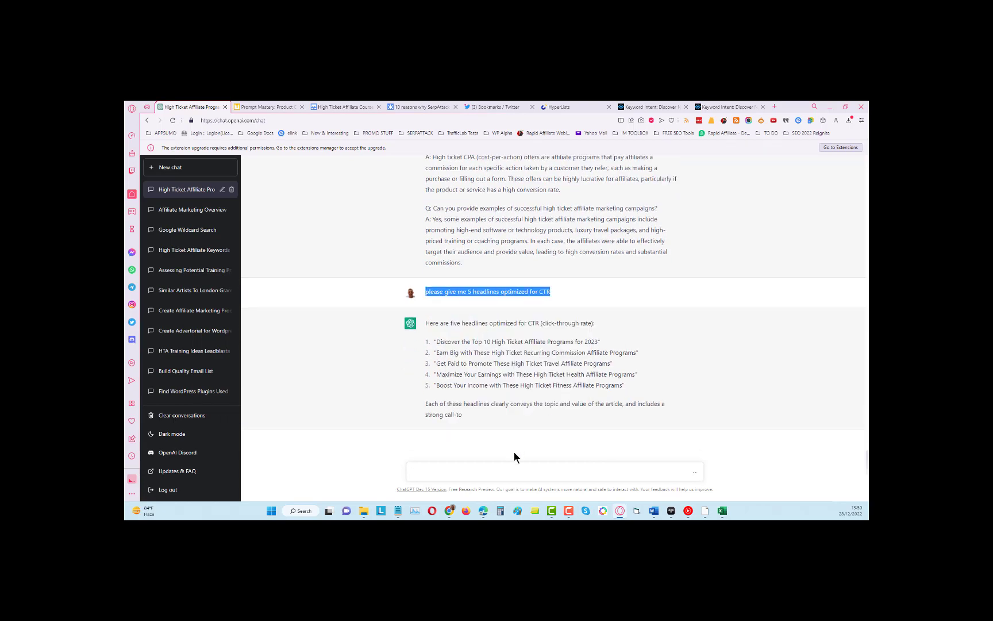
left_click(495, 469)
key("ctrl+v")
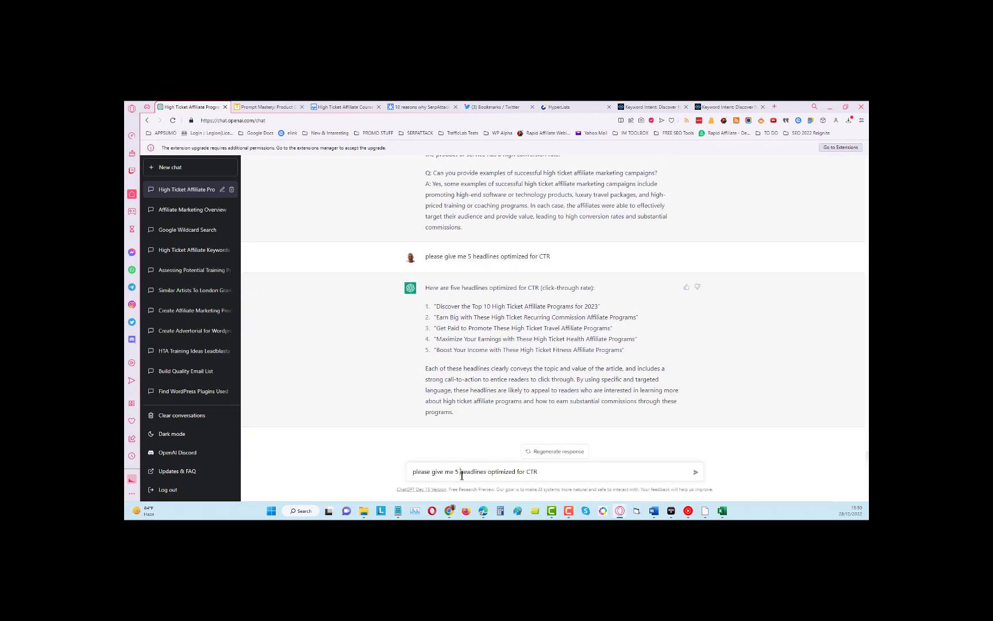
left_click(463, 479)
type("sub-")
left_click(695, 472)
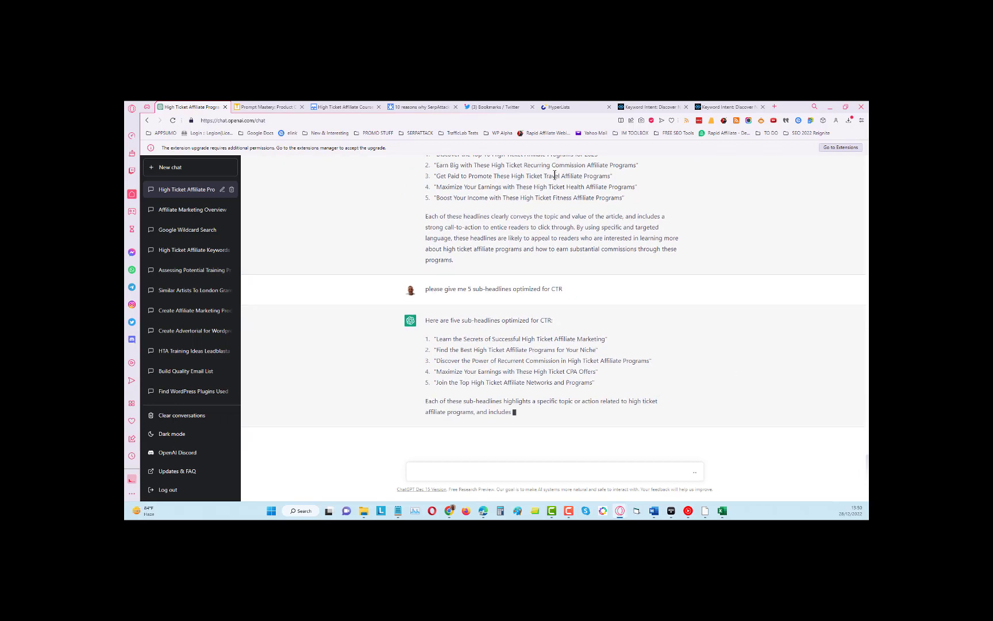
Send the request 'create a VSL for a video to promote this article'.
left_click(455, 479)
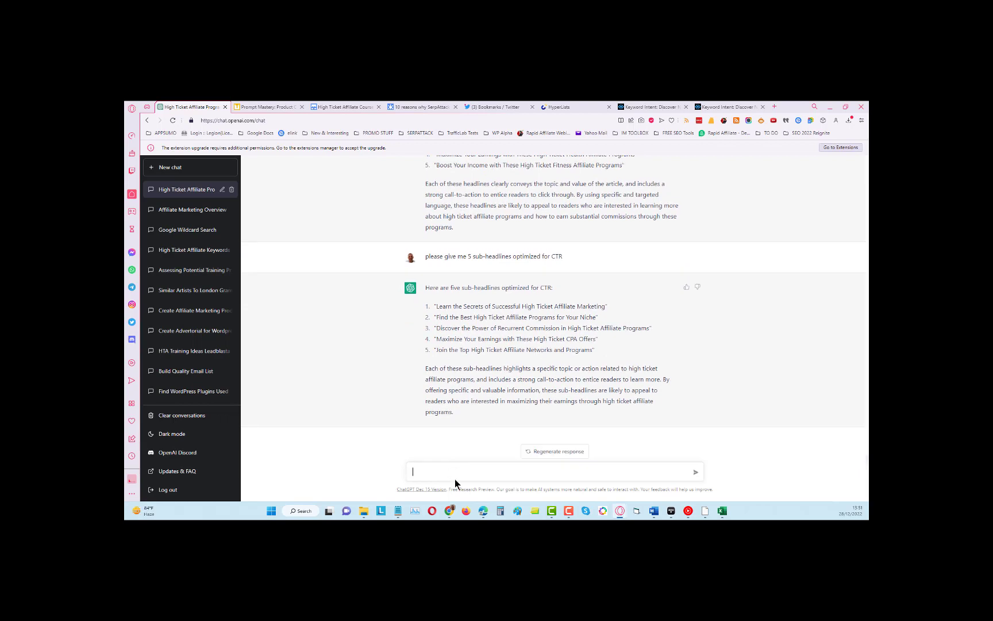
type("create a VSL for a video to pro")
type("te this article")
left_click(695, 472)
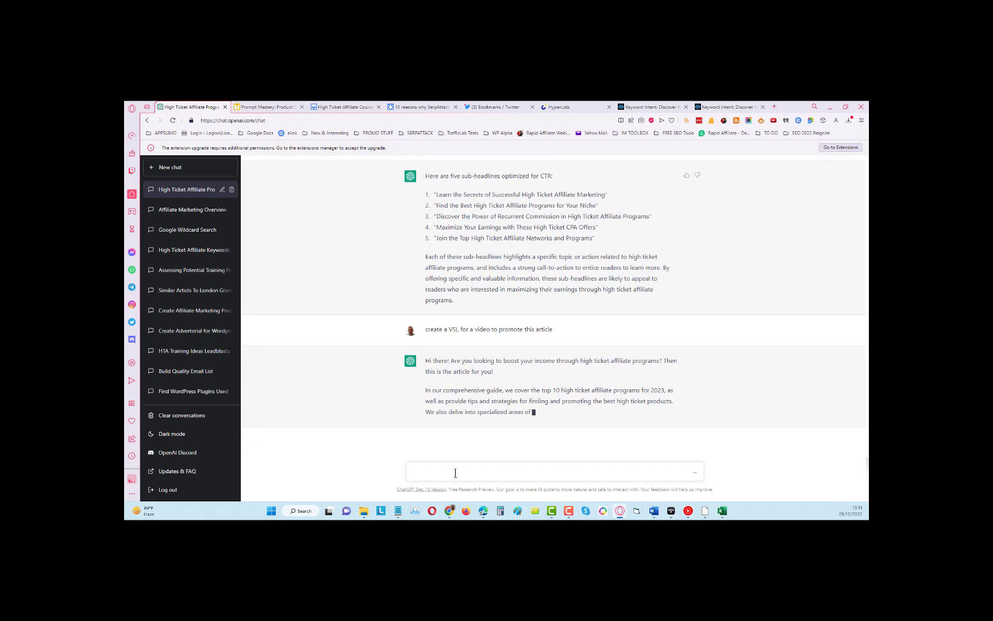
Send the timestamp breakdown request and read the seven key moments from 0:00 to 1:05.
type("s")
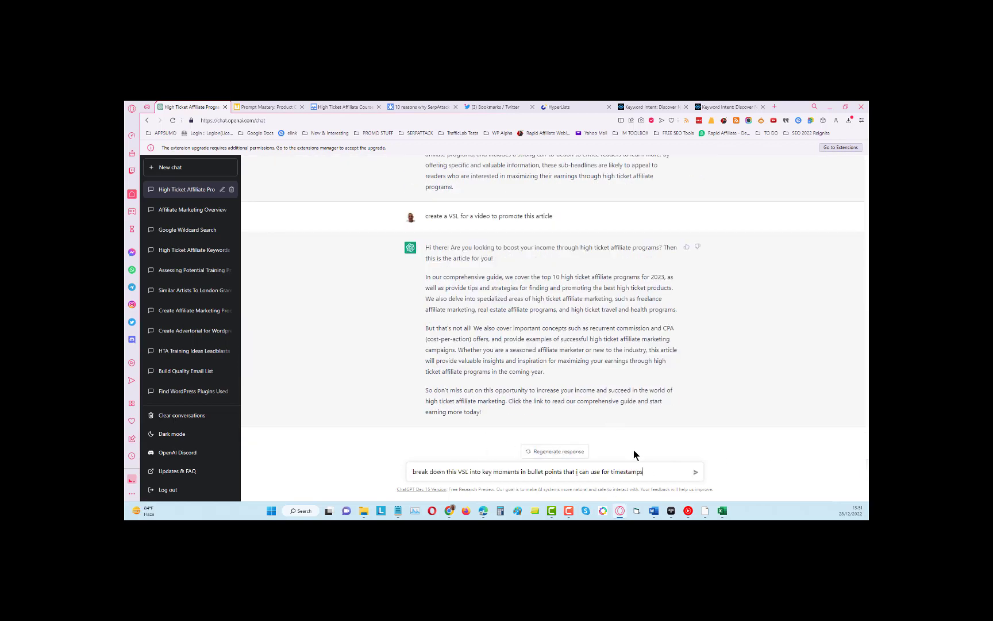
left_click(695, 476)
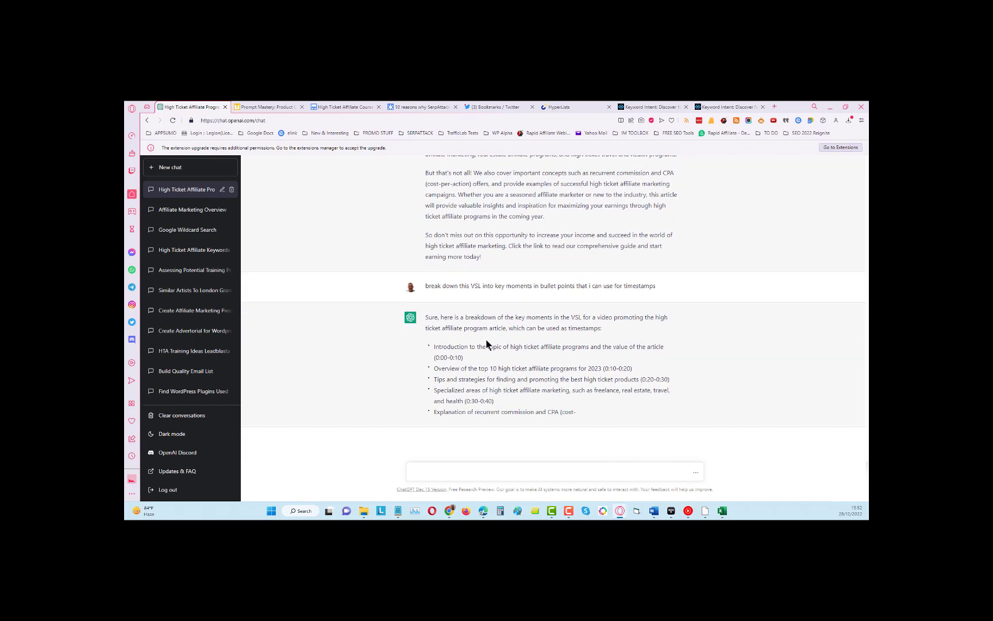
scroll(538, 312, "up", 3)
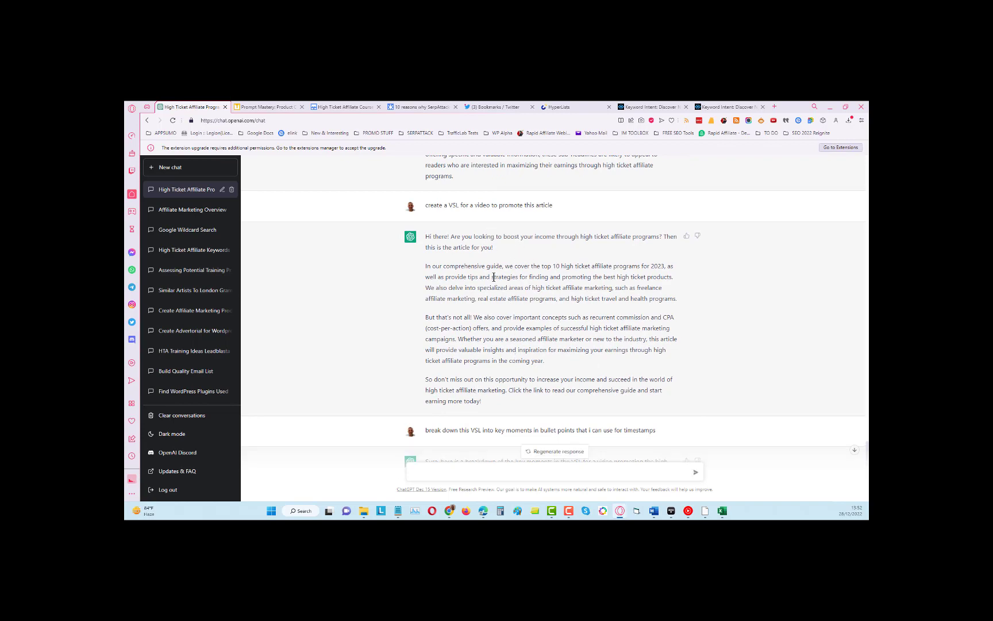
scroll(494, 277, "down", 3)
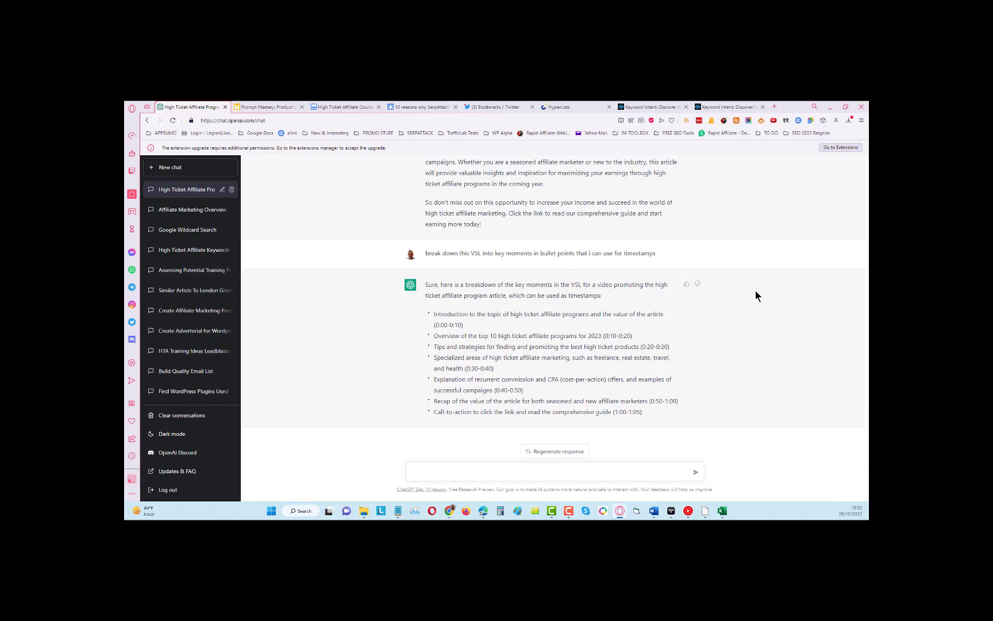
Scroll back up through the earlier ChatGPT answers to review them.
scroll(754, 290, "up", 10)
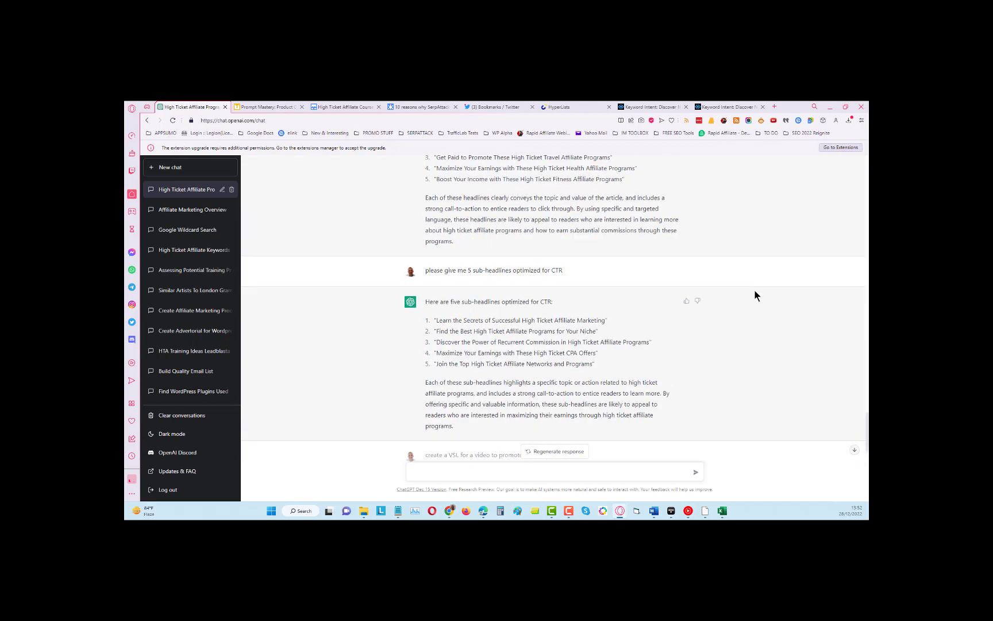
scroll(754, 296, "up", 15)
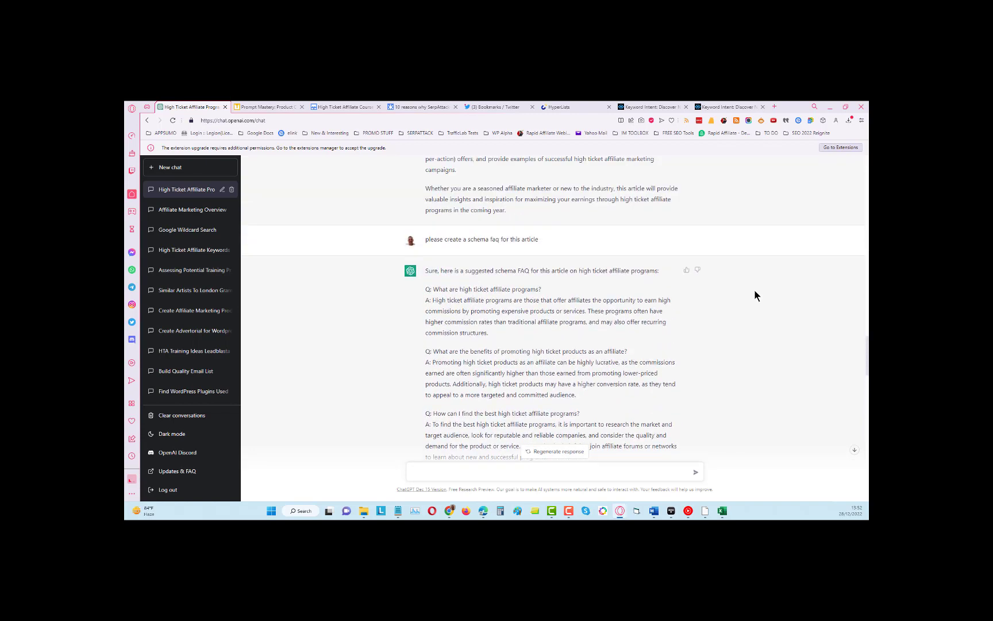
scroll(754, 290, "up", 3)
scroll(755, 291, "up", 10)
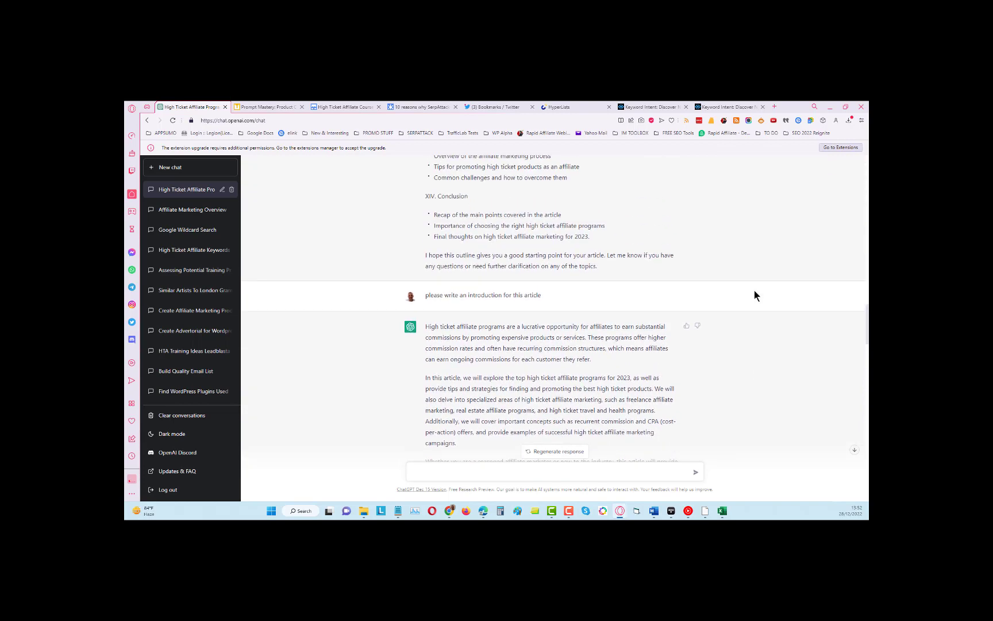
scroll(754, 290, "up", 10)
scroll(753, 290, "down", 3)
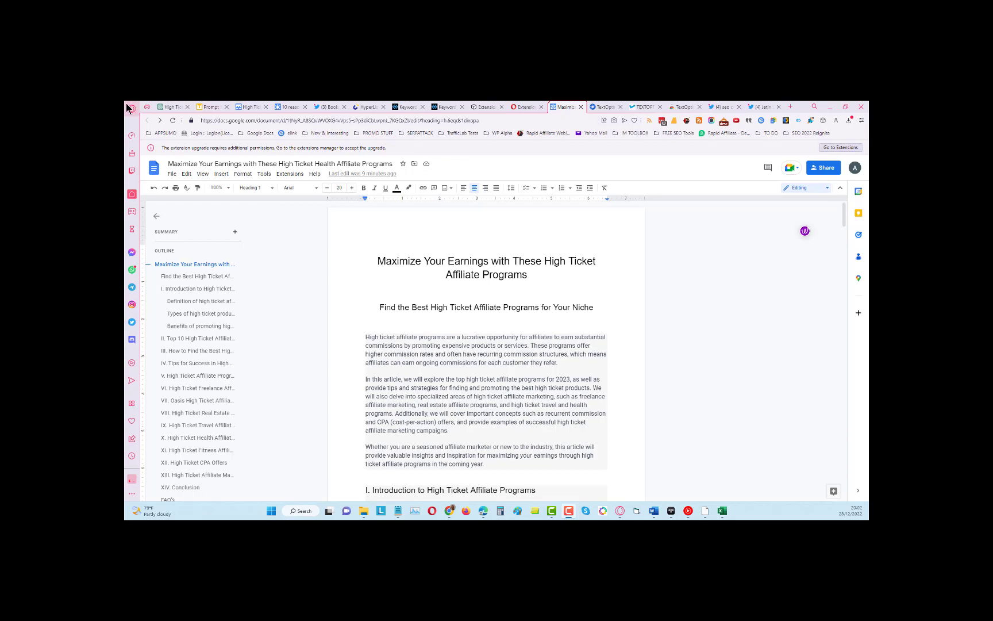
Return to ChatGPT and scroll up to the suggested outline for the 2023 high ticket affiliate article.
left_click(169, 107)
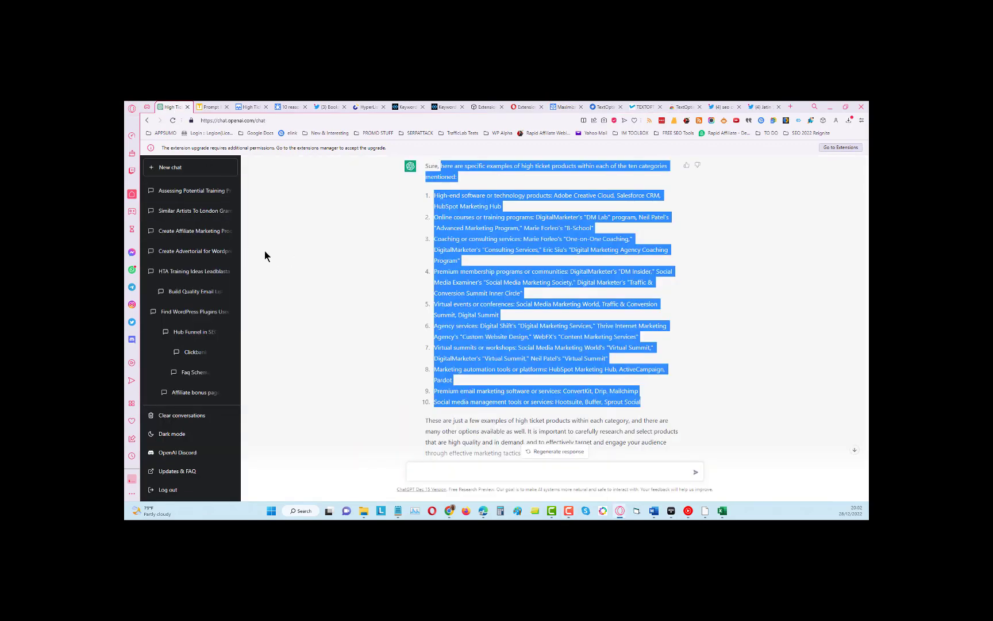
left_click(285, 255)
scroll(577, 259, "up", 3)
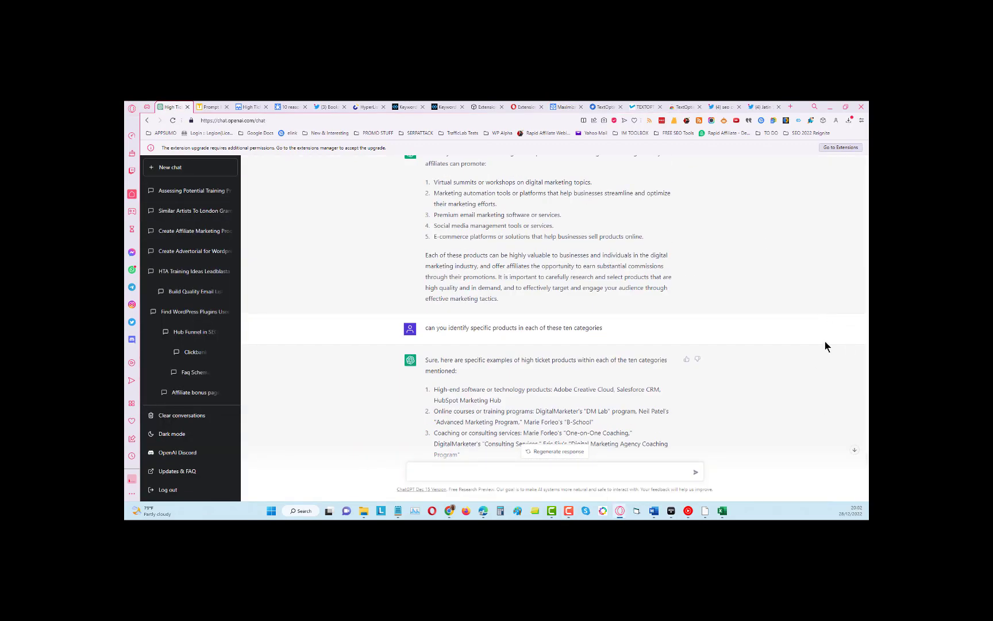
scroll(853, 376, "up", 15)
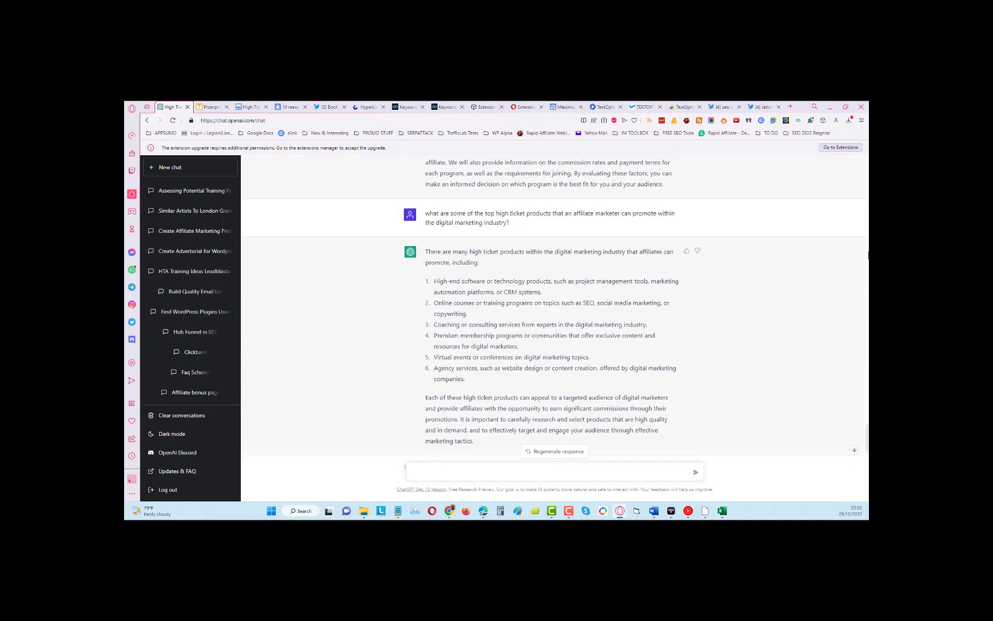
scroll(828, 201, "up", 15)
scroll(818, 206, "up", 10)
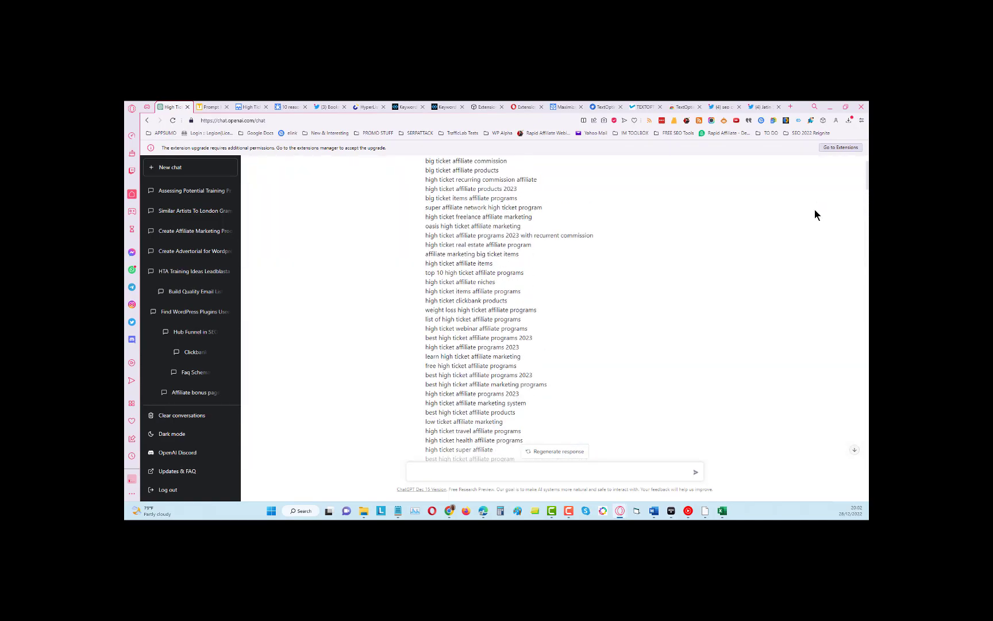
scroll(597, 220, "down", 8)
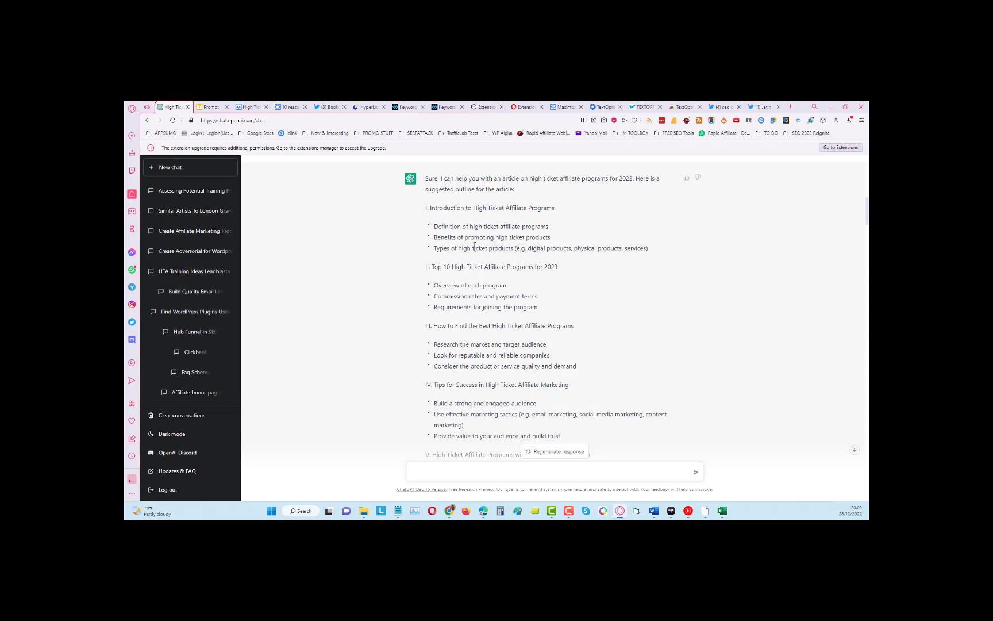
Highlight the first few outline bullets, starting with definitions, then bring up the Google Doc article.
left_click_drag(434, 225, 582, 223)
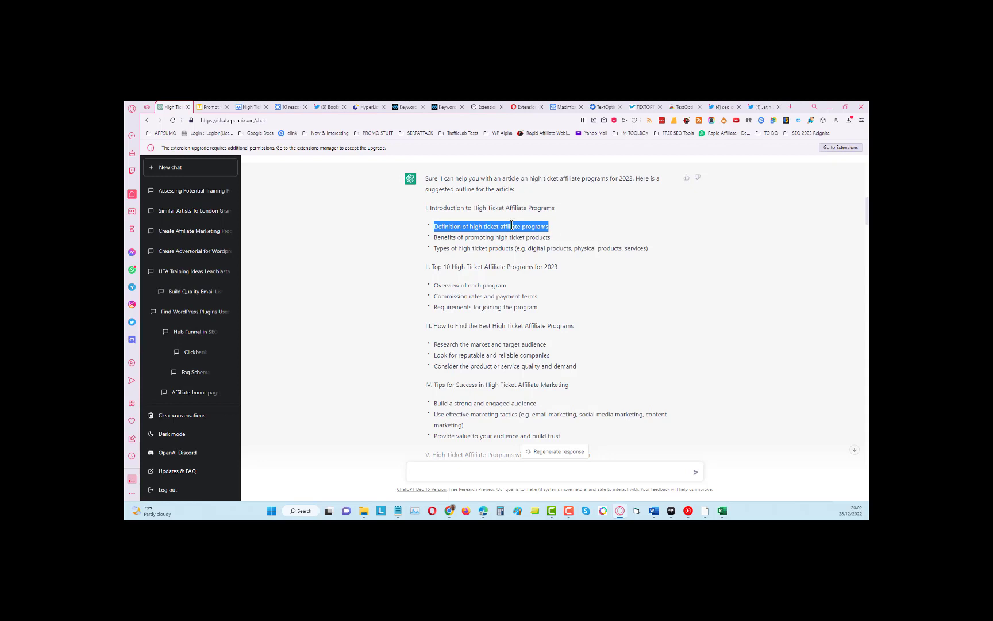
left_click_drag(456, 237, 575, 246)
left_click(545, 247)
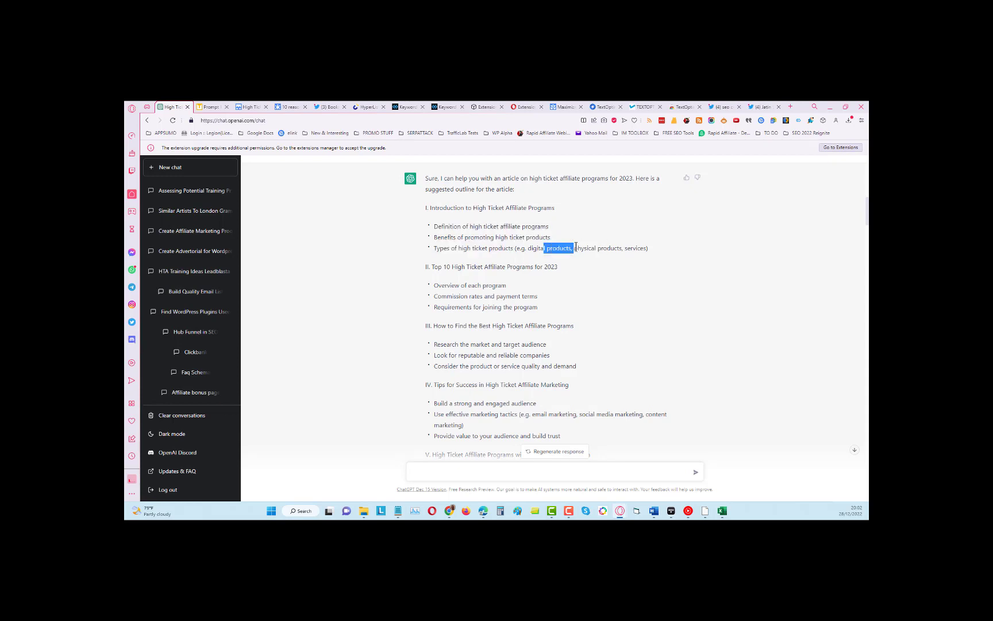
left_click(617, 238)
left_click(565, 109)
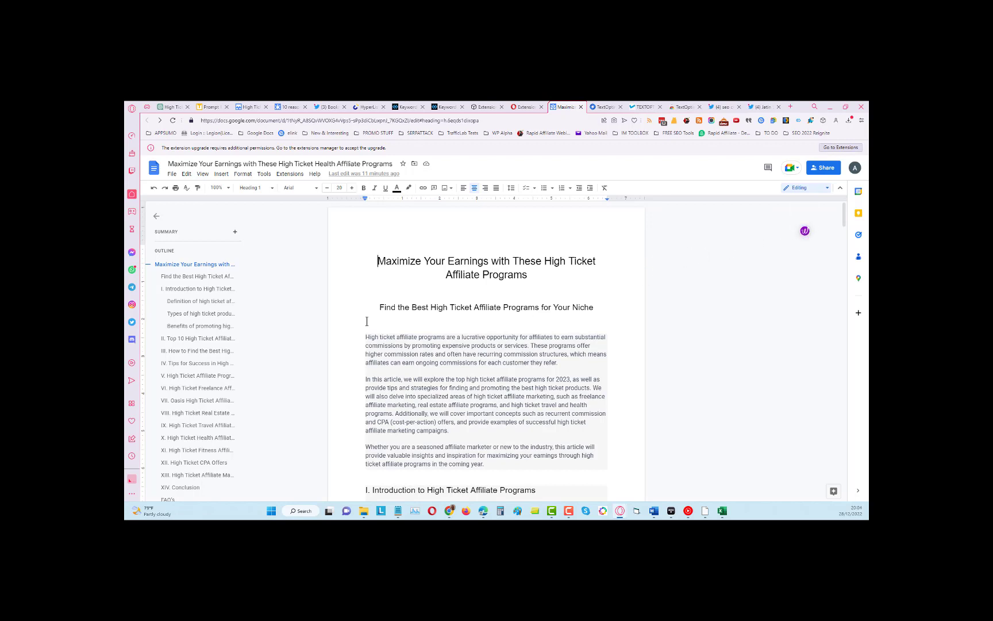
left_click_drag(366, 336, 562, 363)
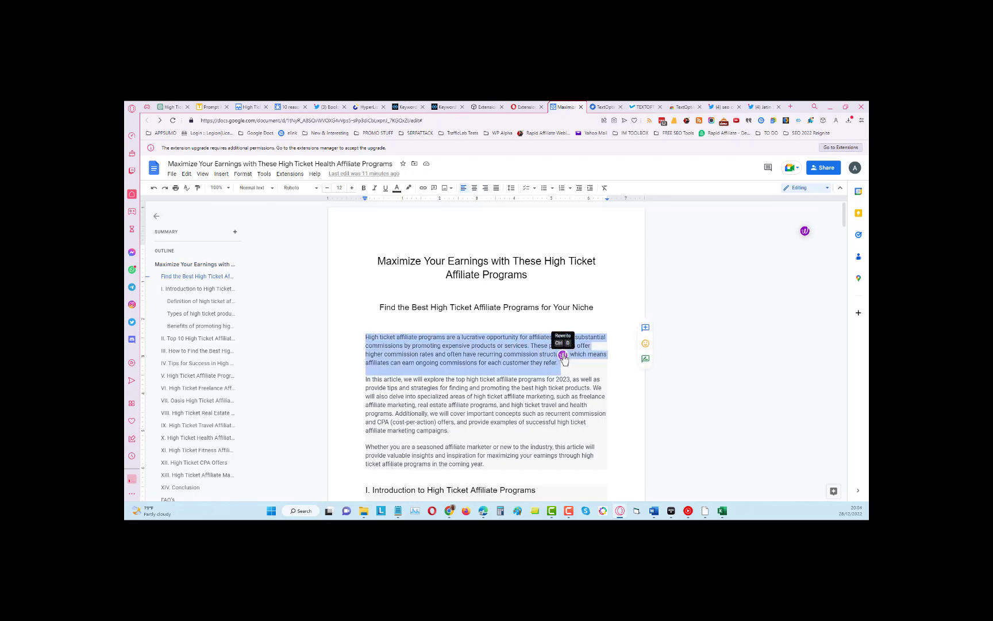
left_click(563, 355)
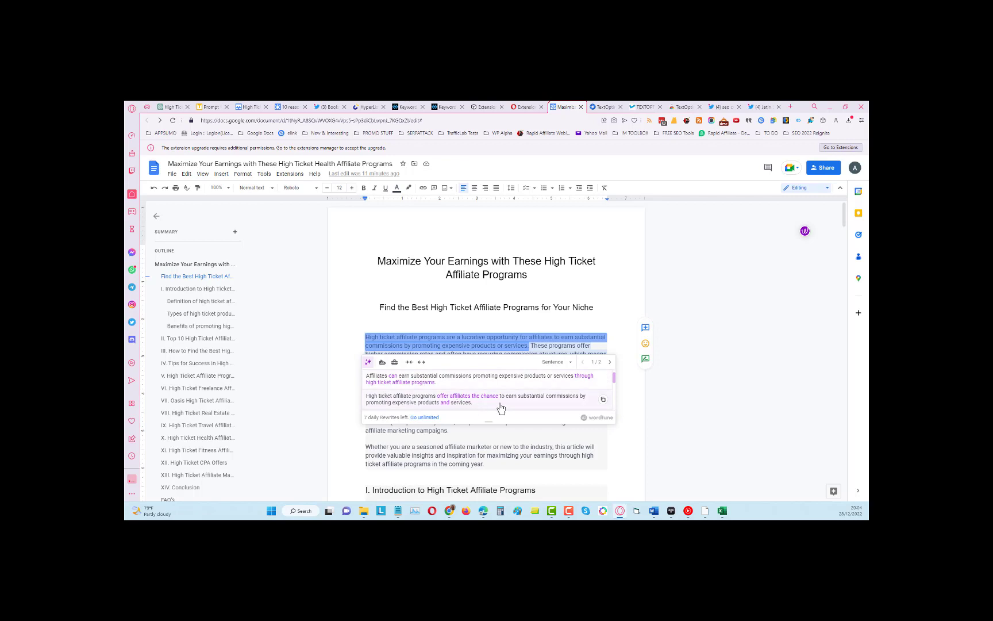
scroll(505, 402, "down", 3)
scroll(503, 394, "down", 2)
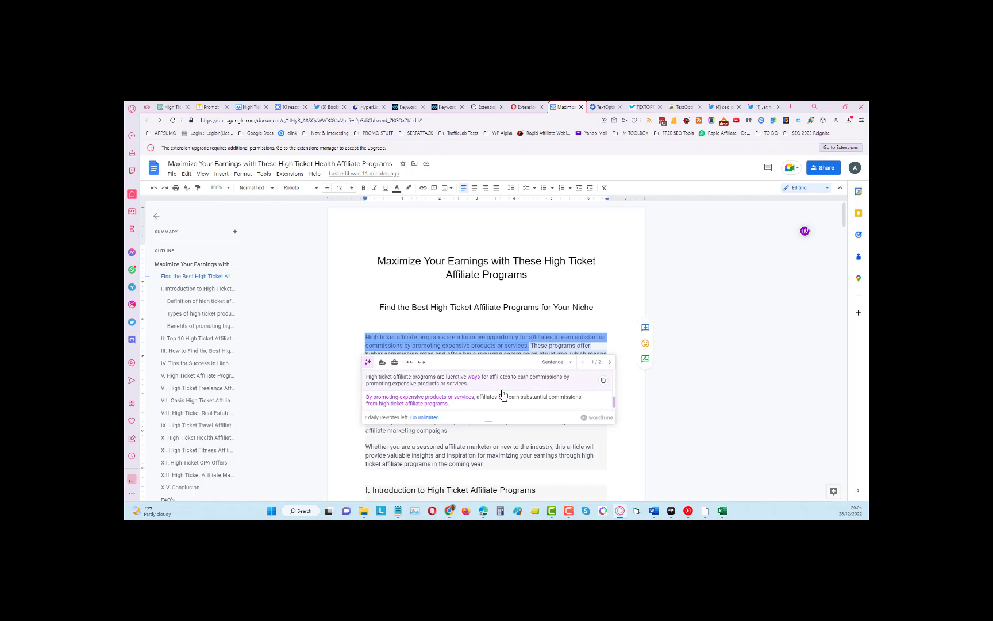
left_click(554, 363)
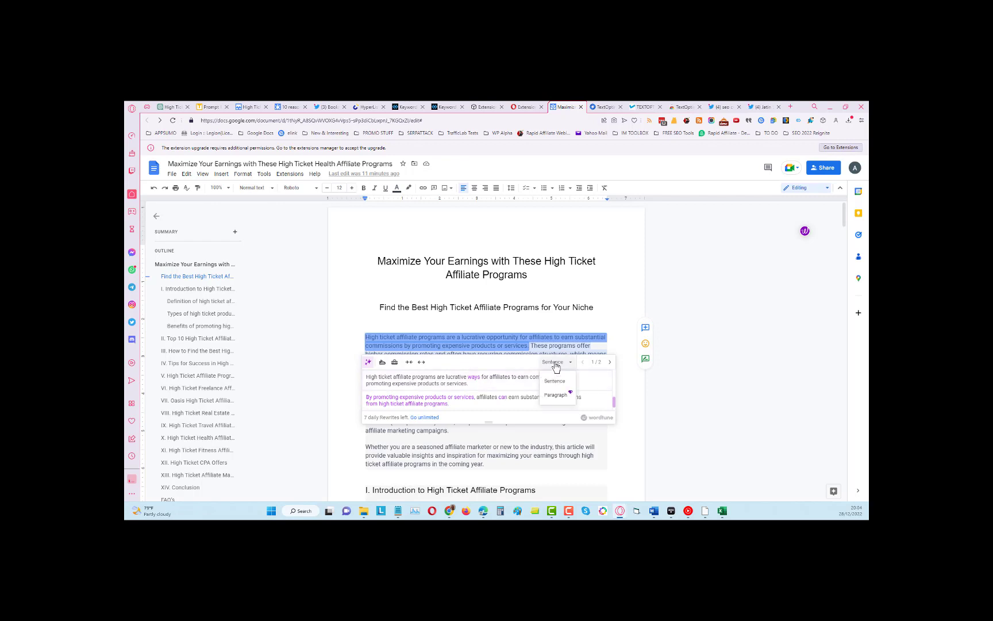
left_click(555, 395)
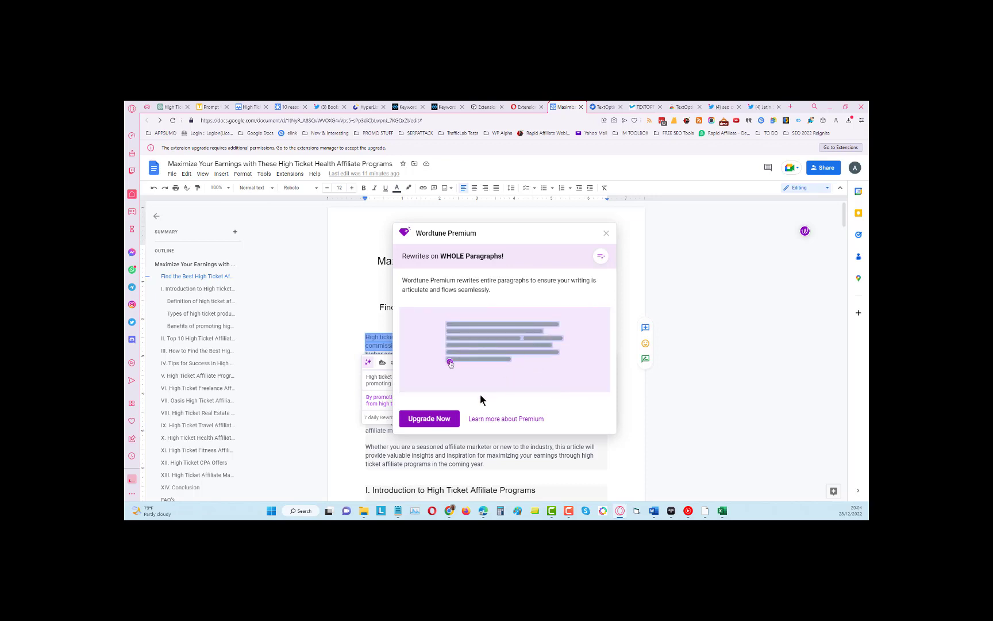
left_click(606, 233)
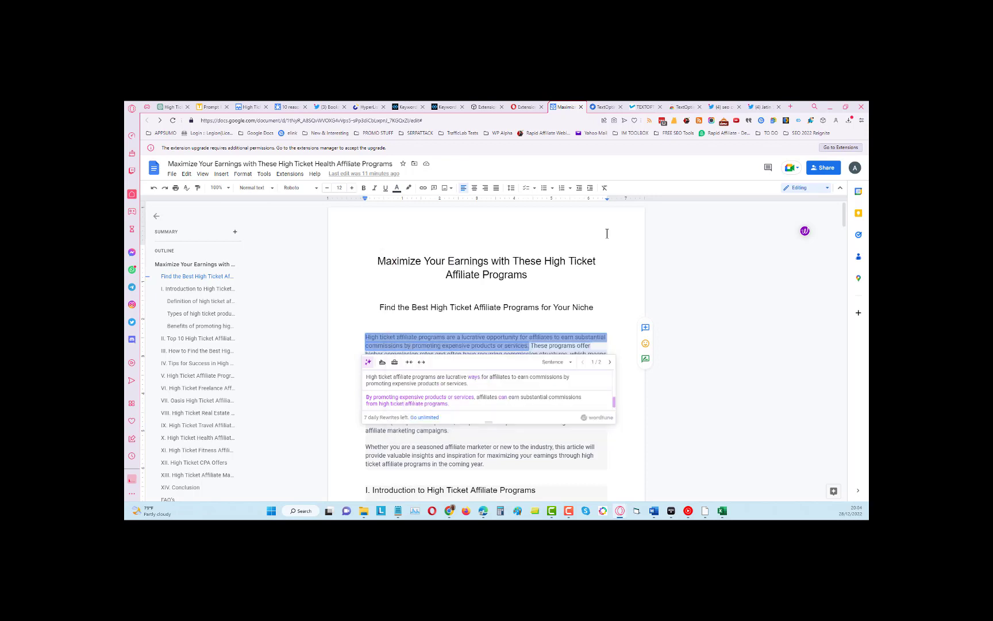
left_click(600, 314)
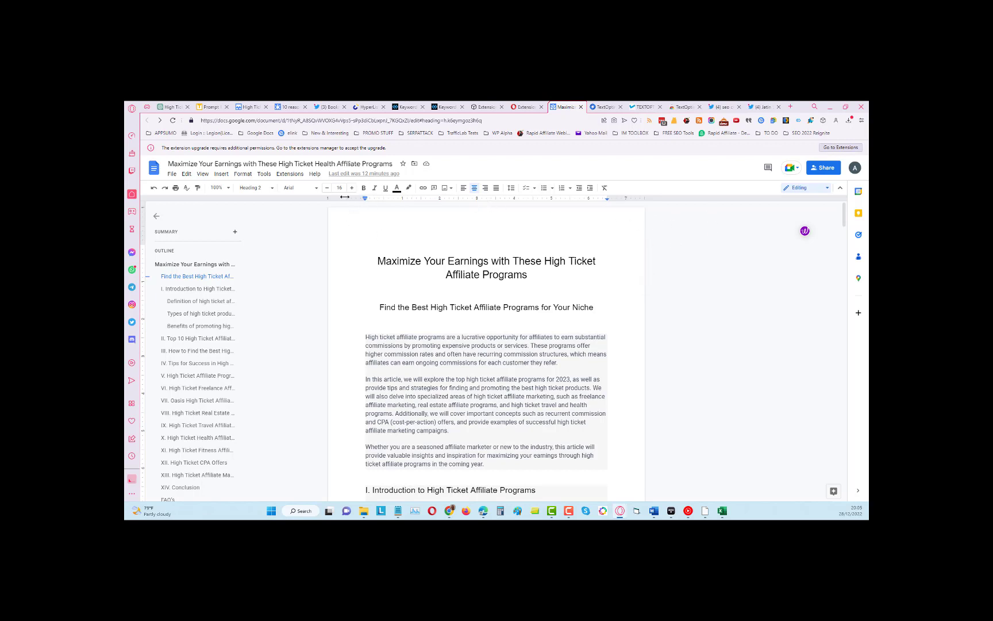
Reload the Google Doc and start TextOptimizer from the Extensions menu.
left_click(810, 122)
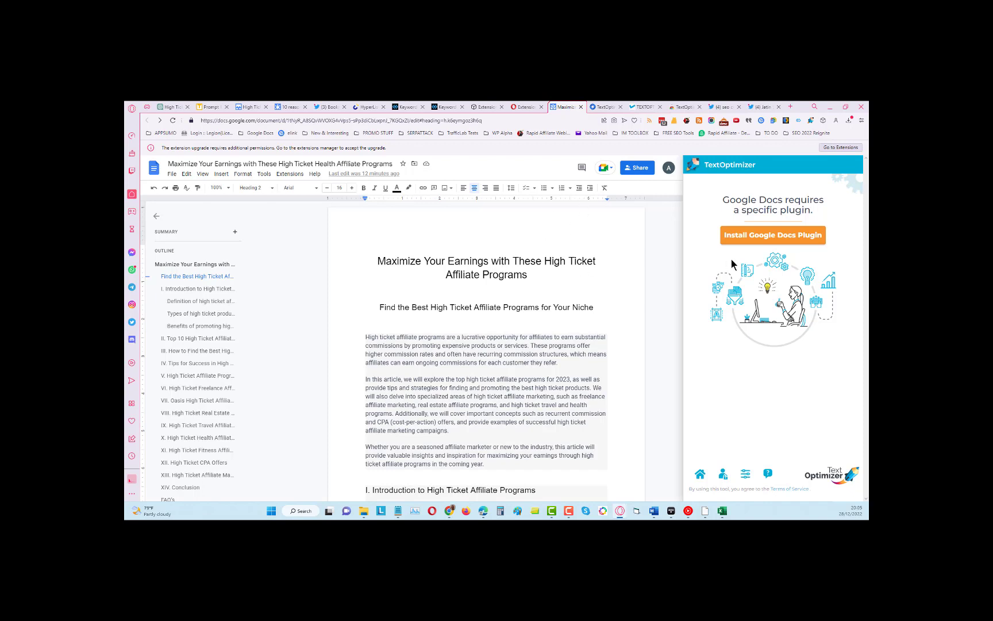
key("Up")
key("Up")
key("Up")
left_click(172, 121)
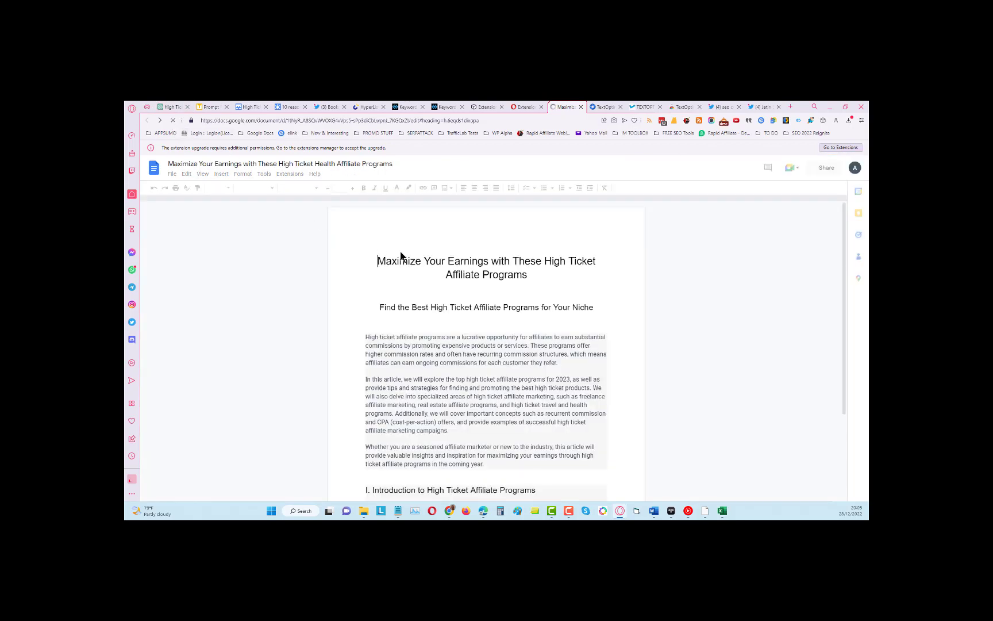
left_click(293, 175)
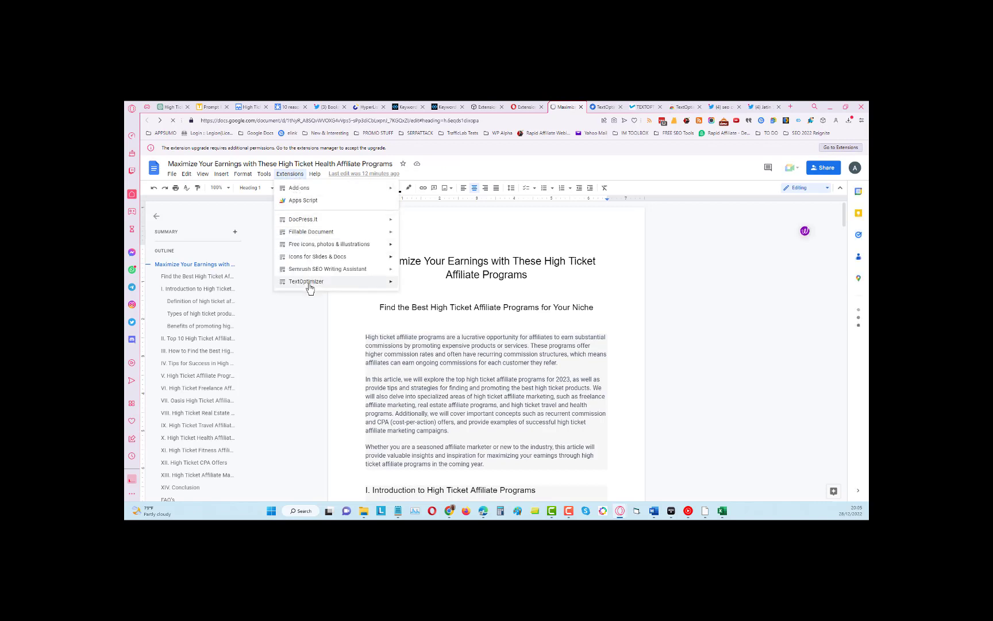
mouse_move(309, 286)
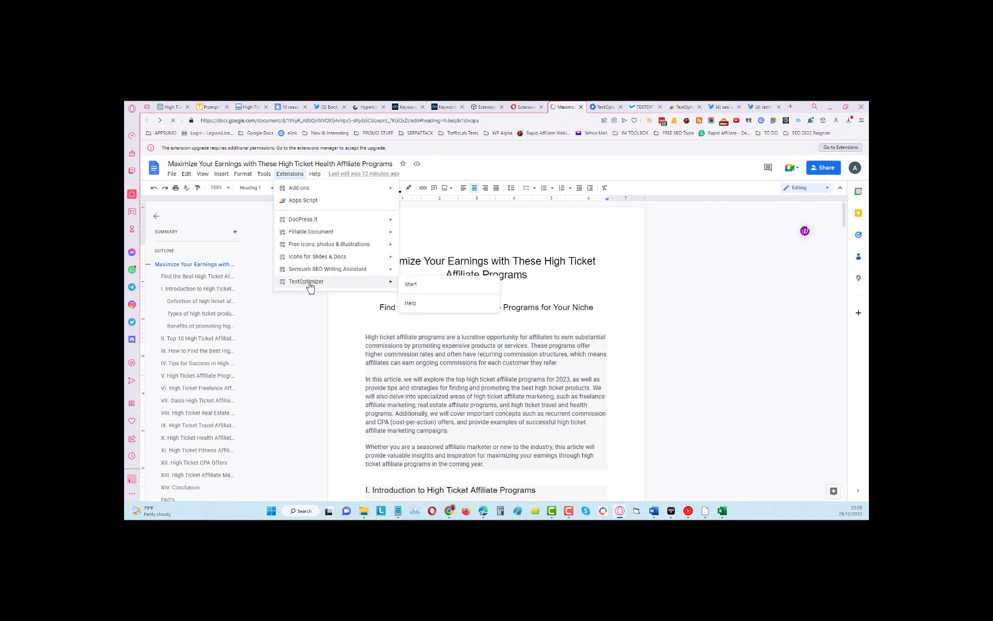
left_click(411, 285)
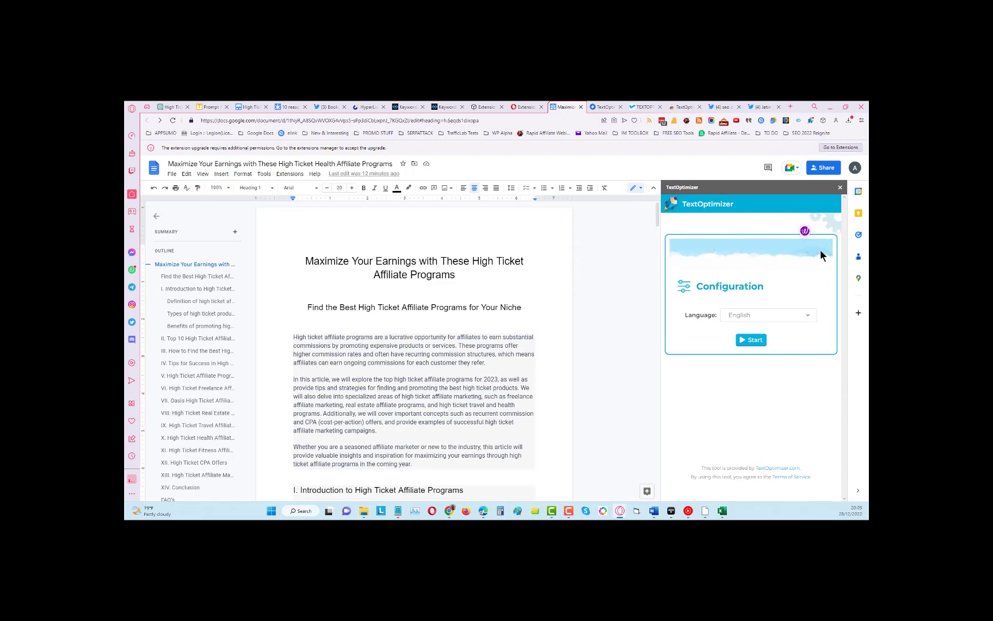
Run the English analysis and review the Insufficient 42% score and suggested words like Search-engine.
left_click(751, 340)
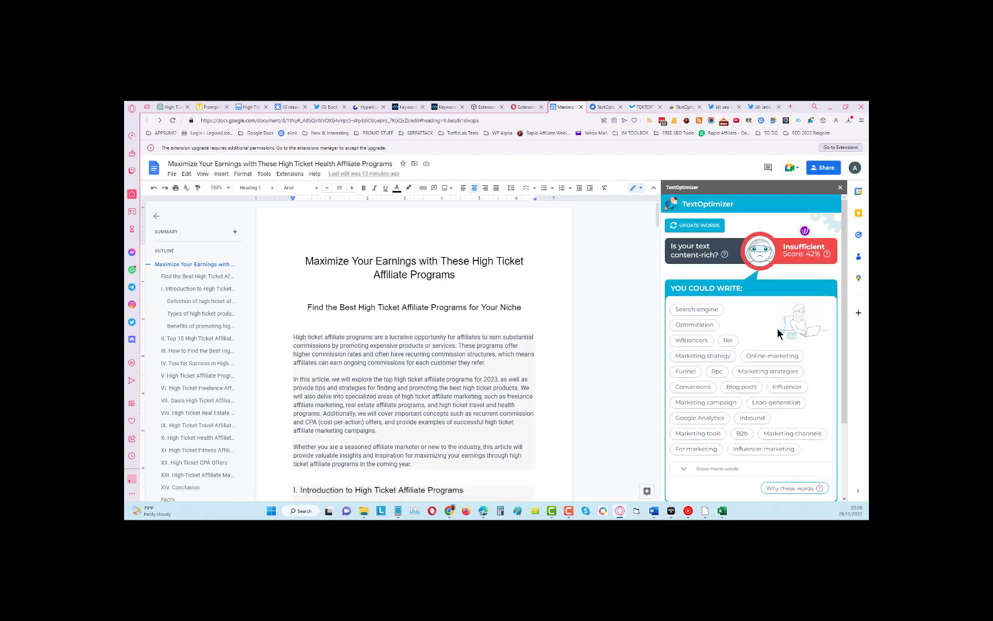
scroll(634, 339, "down", 1)
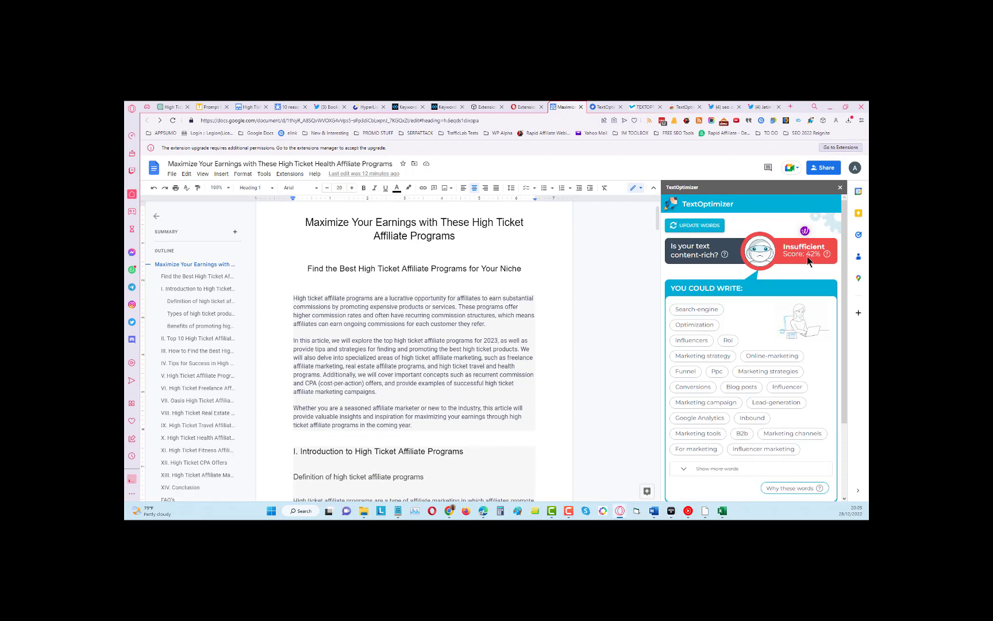
scroll(715, 362, "down", 1)
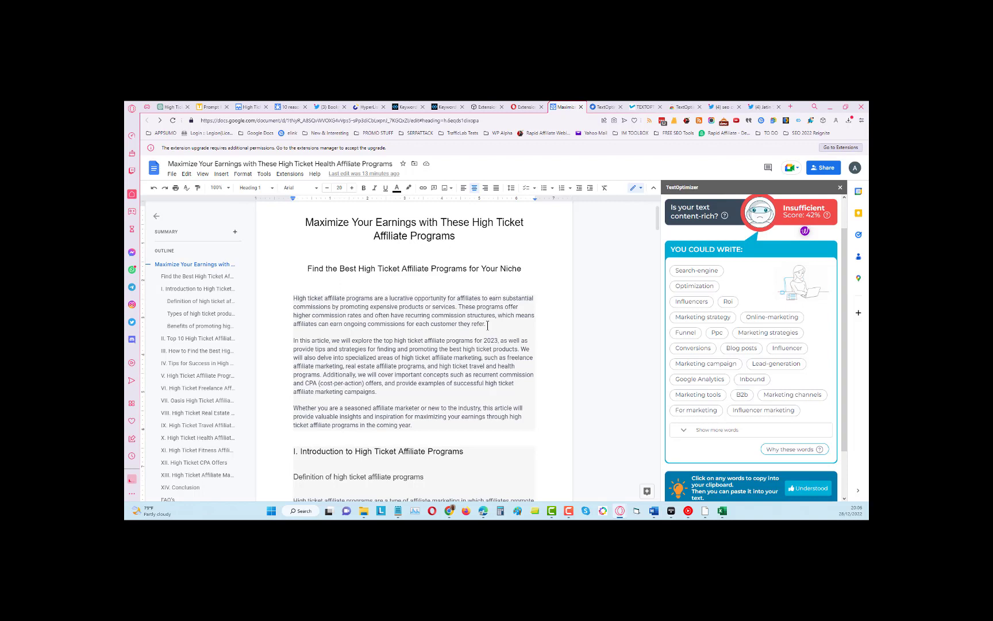
left_click_drag(488, 324, 374, 290)
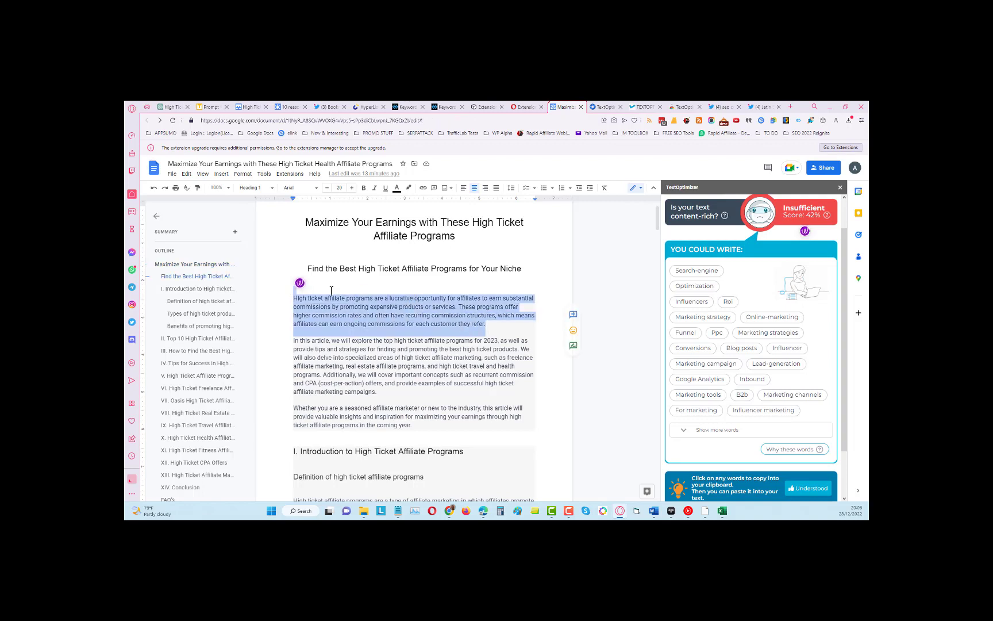
left_click(621, 325)
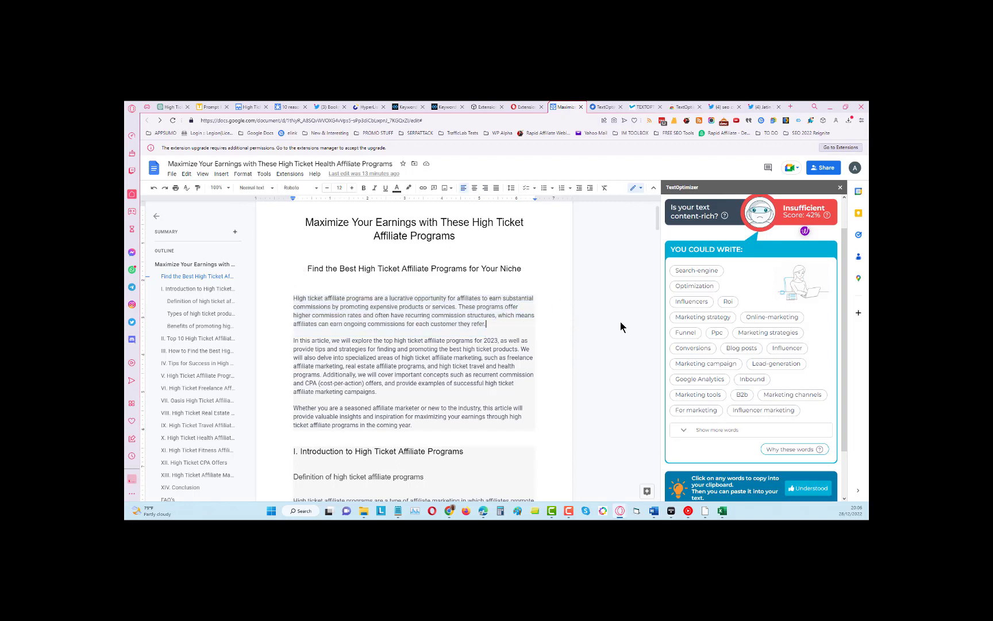